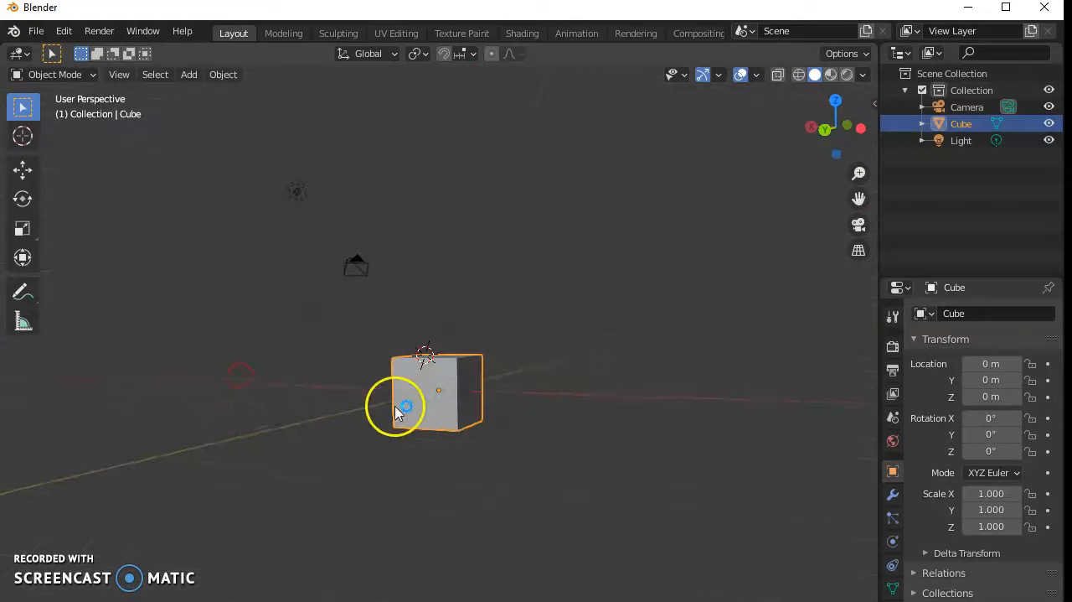
- Examine the default cube from different angles and distances, then from the top, right and front axis views
middle_drag(510, 377, 359, 401)
scroll(359, 402, down, 5)
scroll(360, 402, up, 9)
scroll(359, 402, down, 4)
scroll(359, 402, down, 4)
scroll(360, 402, up, 2)
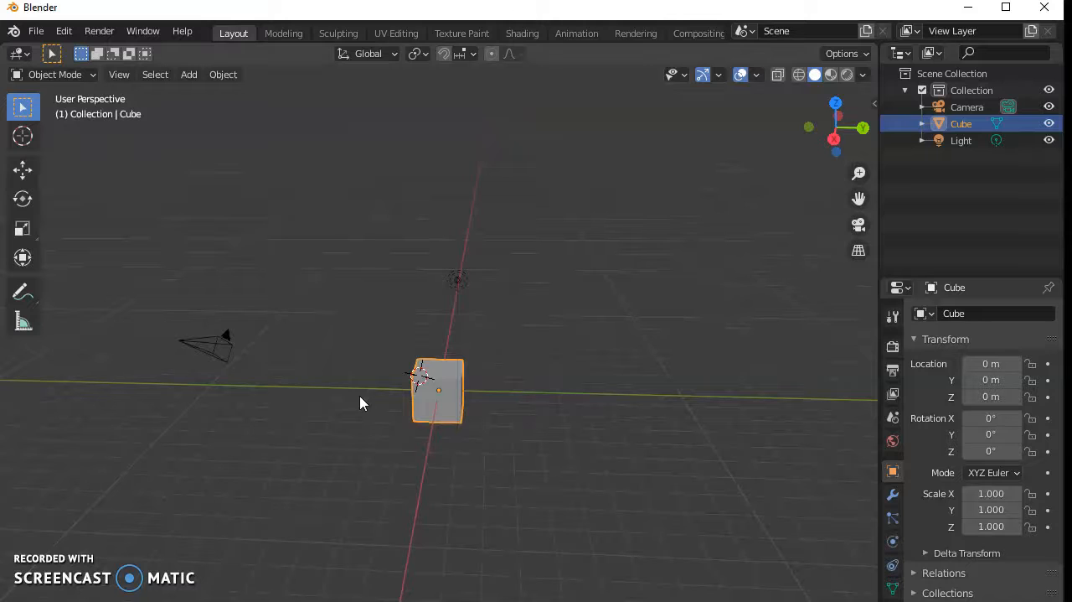
click(836, 103)
click(862, 127)
click(814, 125)
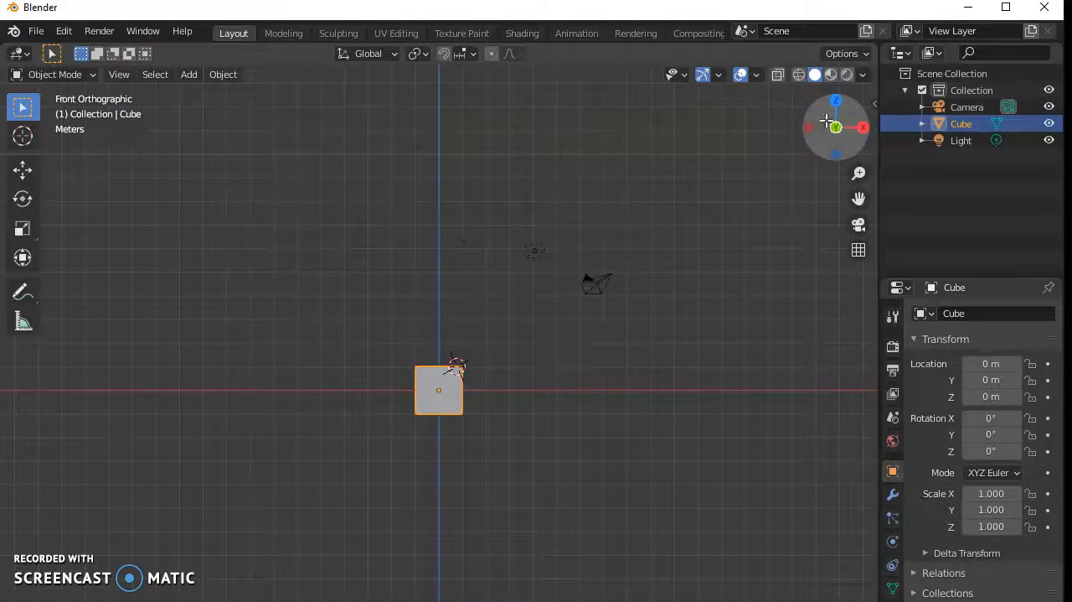
click(836, 101)
click(861, 127)
click(811, 129)
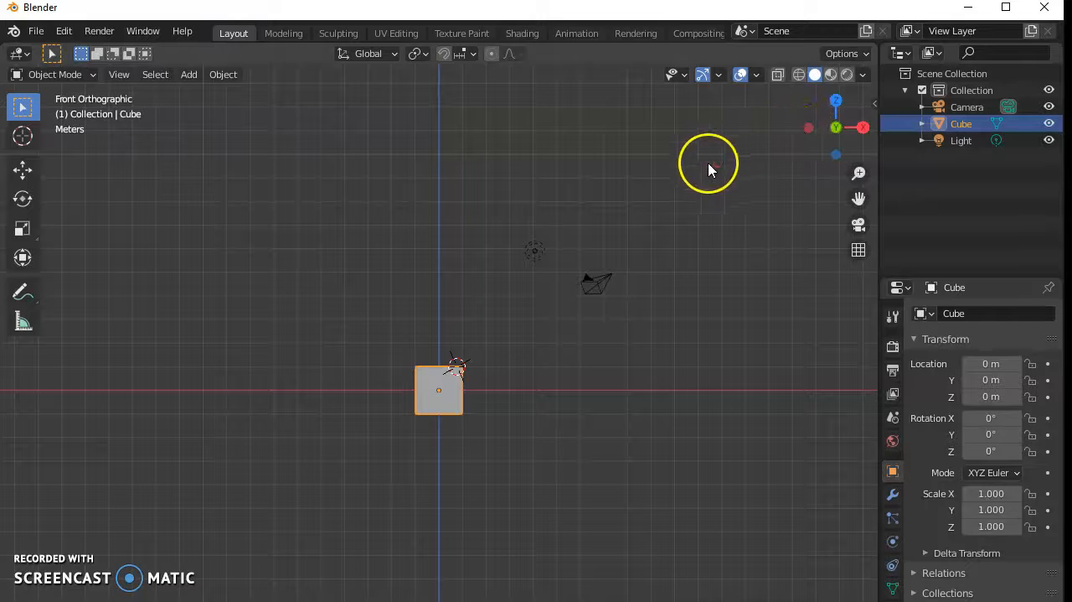
- Deselect the cube and inspect the scene in right, top and front orthographic views and in perspective
click(607, 204)
key(KP_3)
key(KP_7)
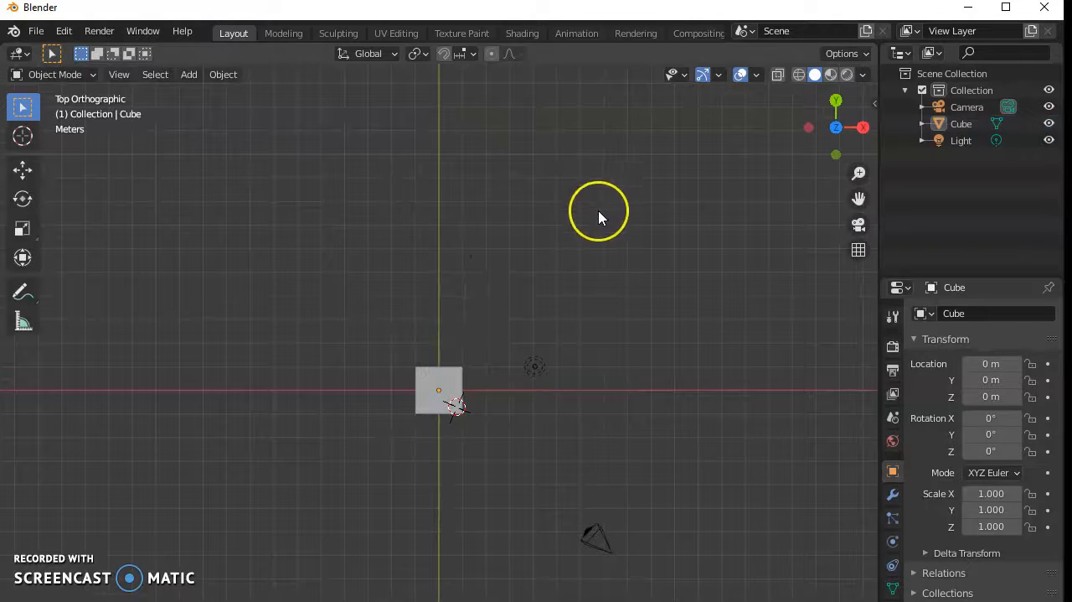
key(KP_1)
key(KP_3)
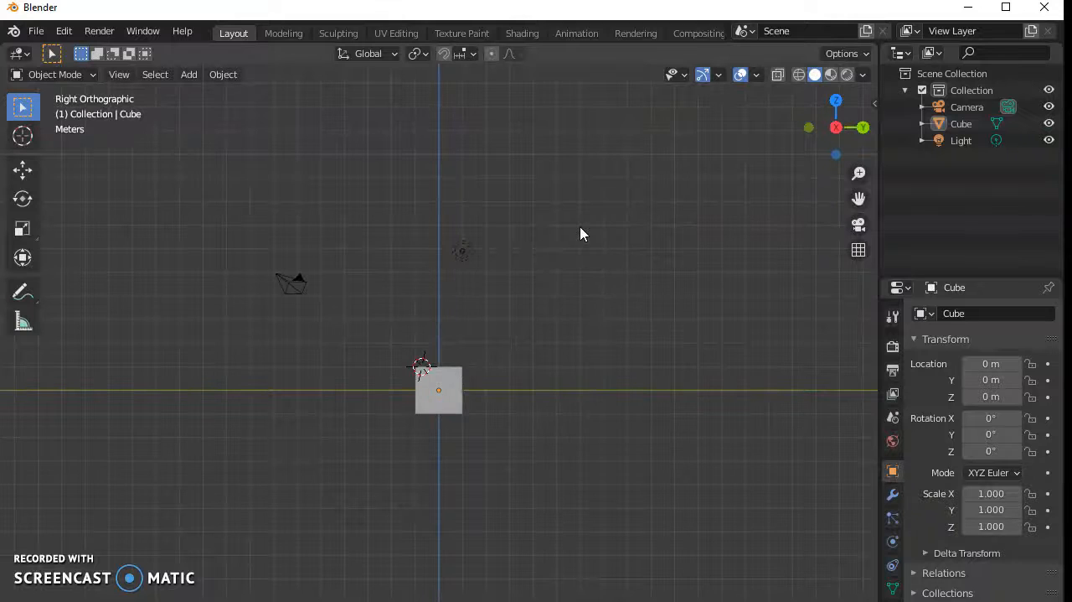
middle_drag(729, 276, 517, 345)
key(KP_7)
middle_drag(687, 434, 414, 254)
scroll(421, 401, up, 3)
scroll(406, 405, down, 2)
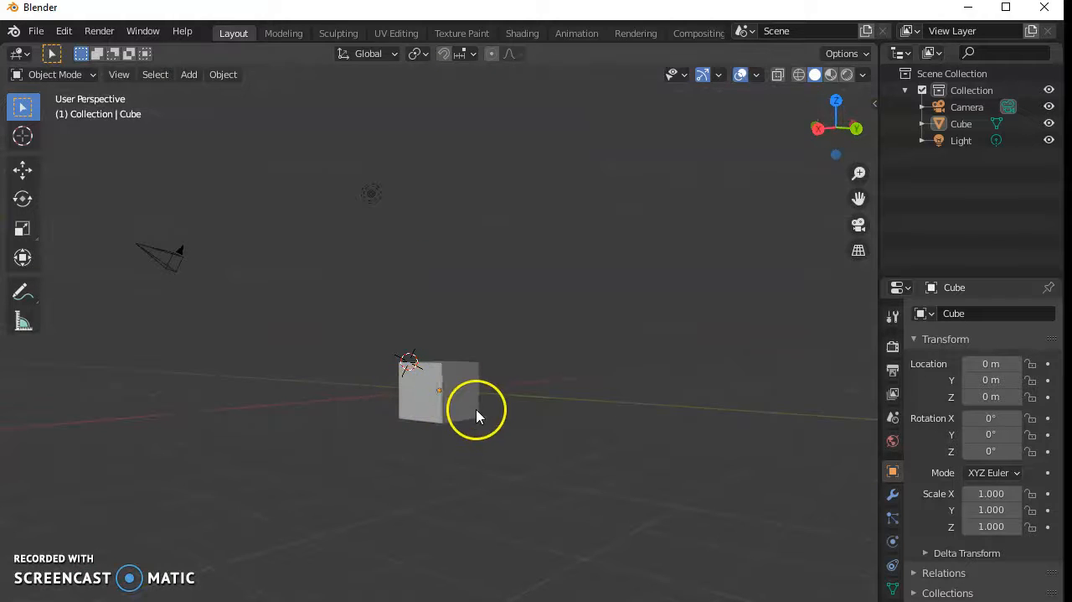
- Delete the default cube from the scene
click(444, 385)
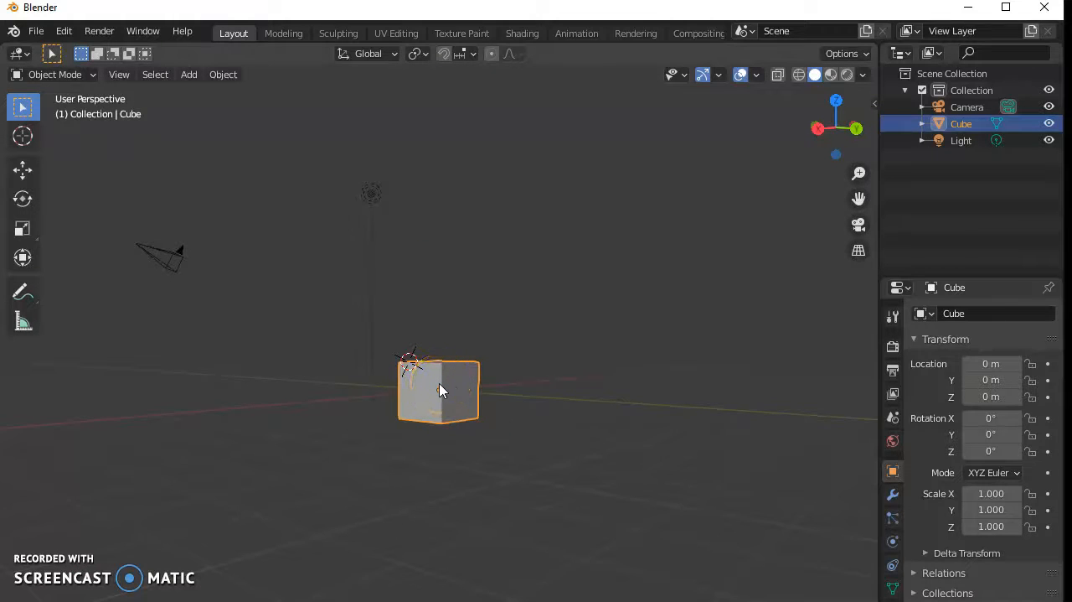
right_click(439, 389)
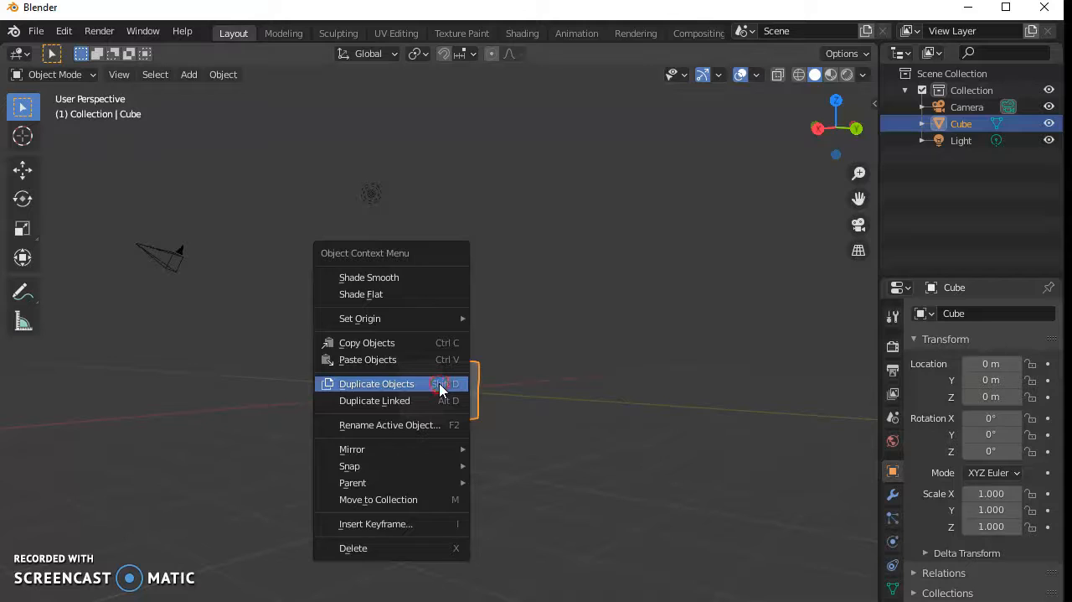
click(453, 549)
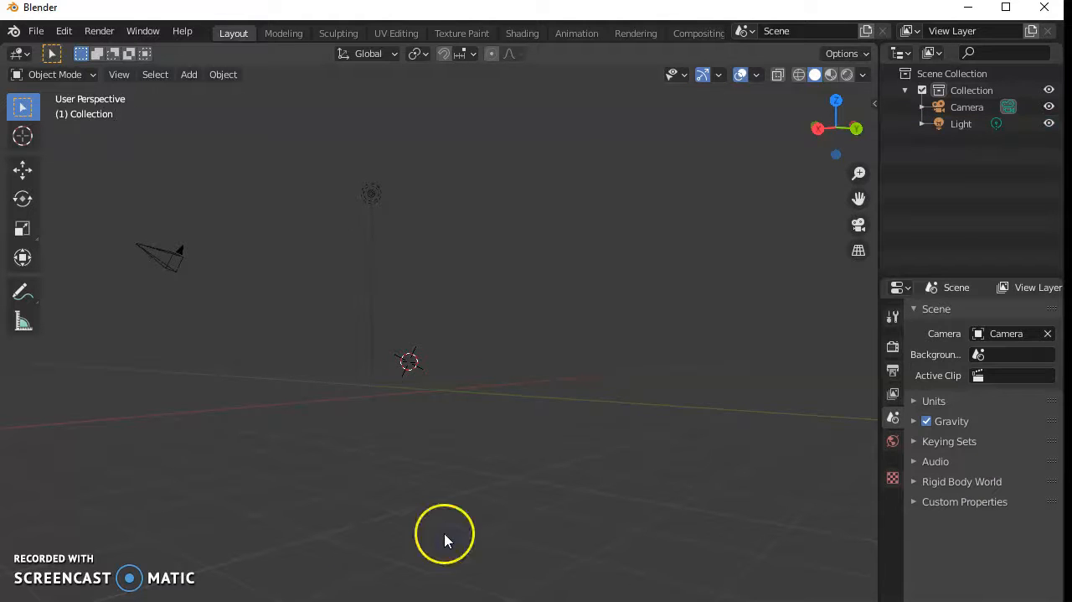
- Add a UV sphere and raise it along the Z axis to about 4.05 m
click(192, 75)
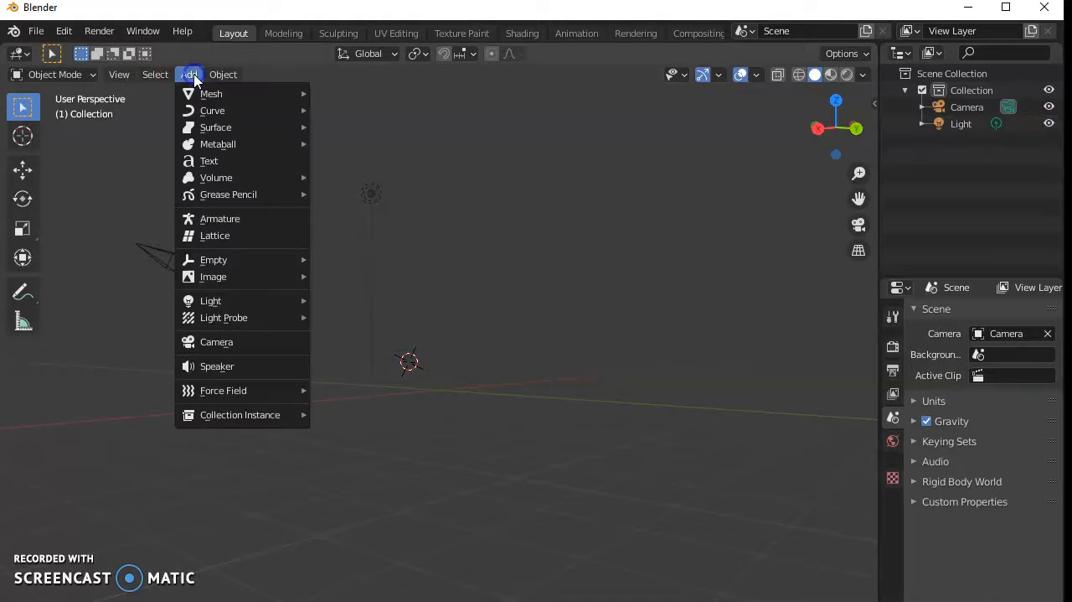
click(196, 93)
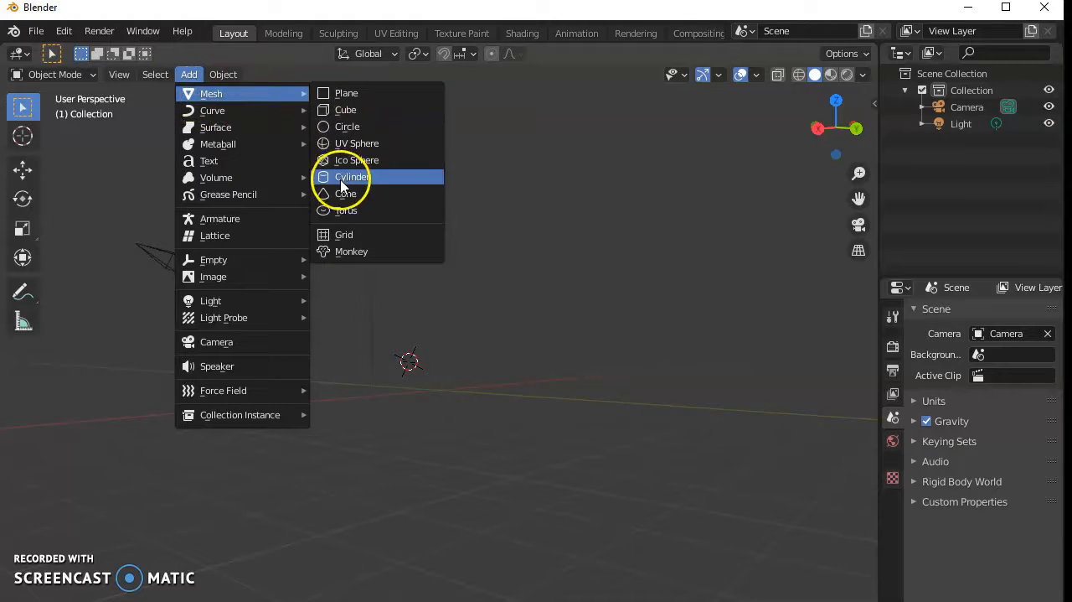
click(355, 144)
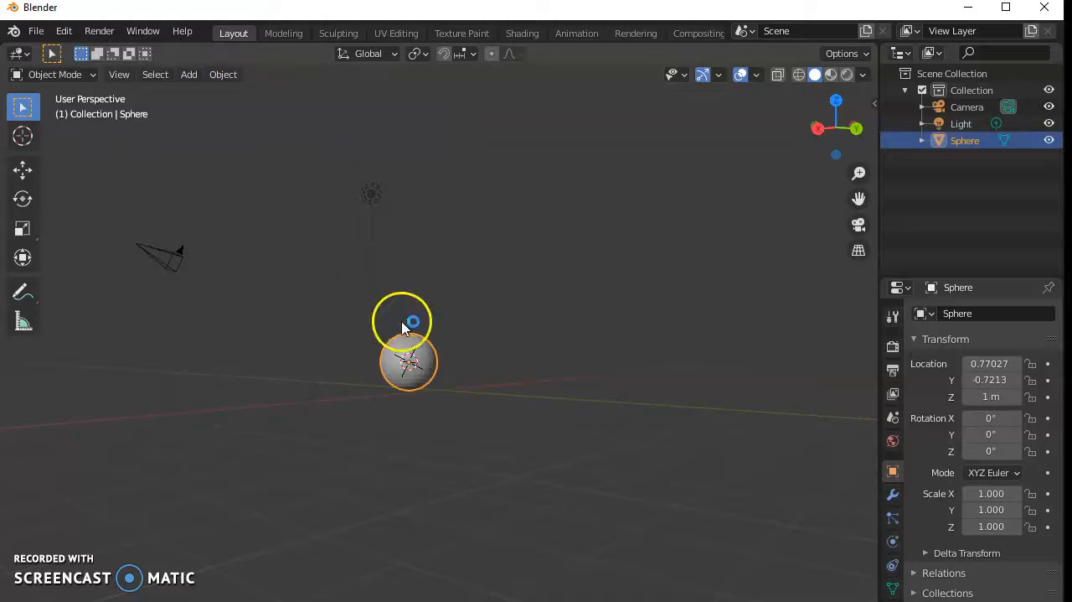
click(22, 174)
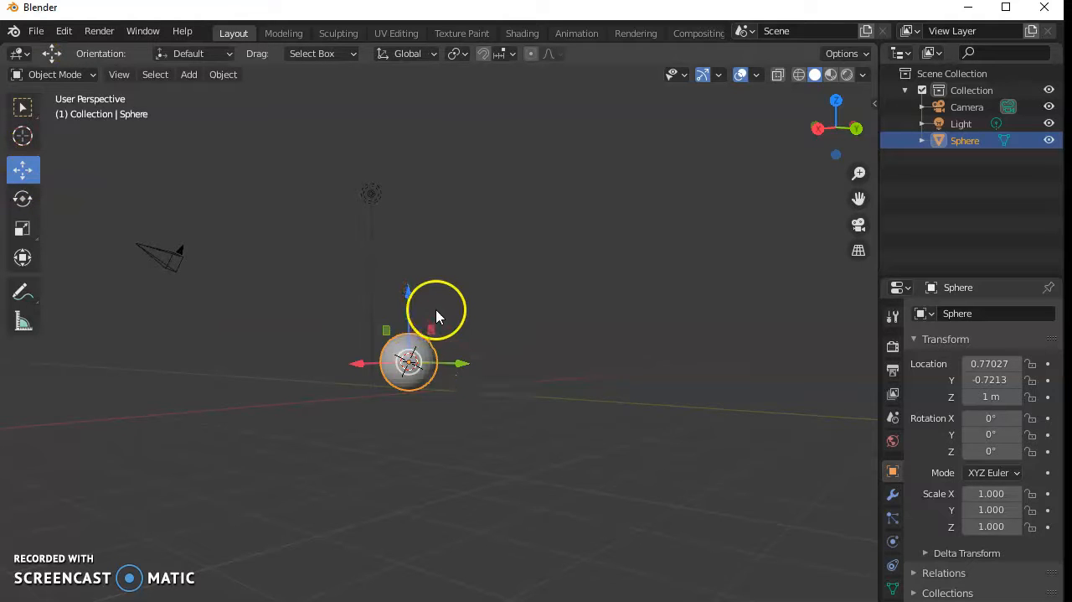
drag(410, 298, 409, 208)
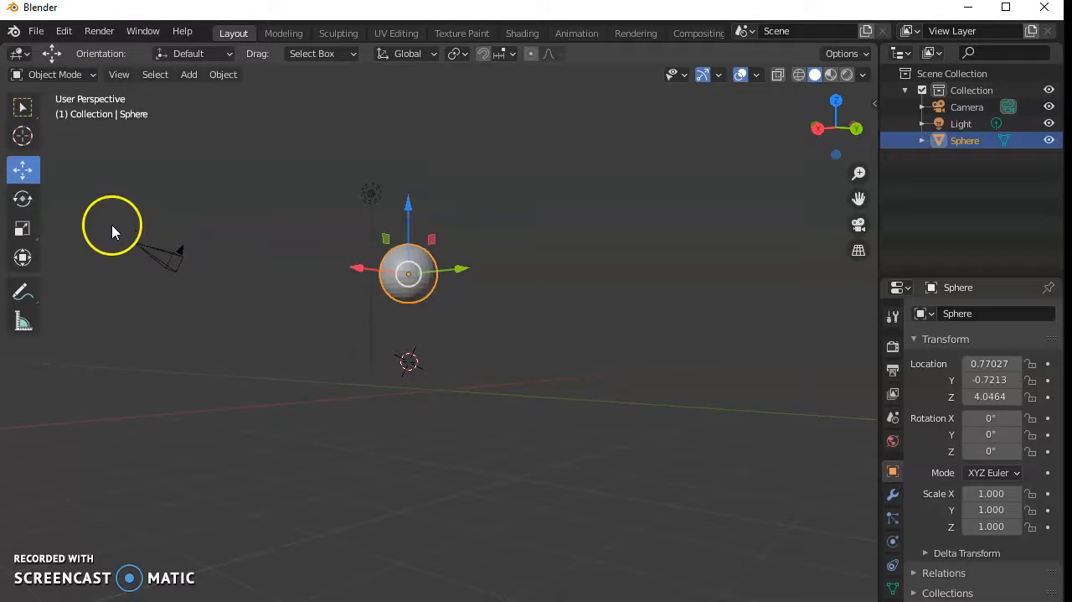
- Add a second UV sphere and raise it beneath the first one to about 2.2 m on Z
click(189, 73)
mouse_move(211, 93)
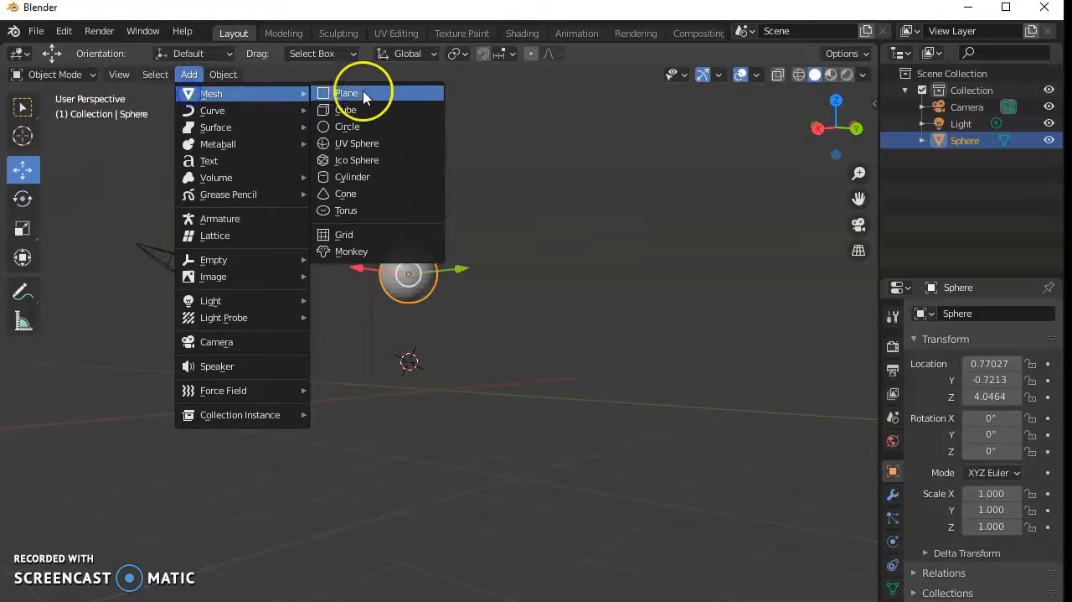
click(351, 144)
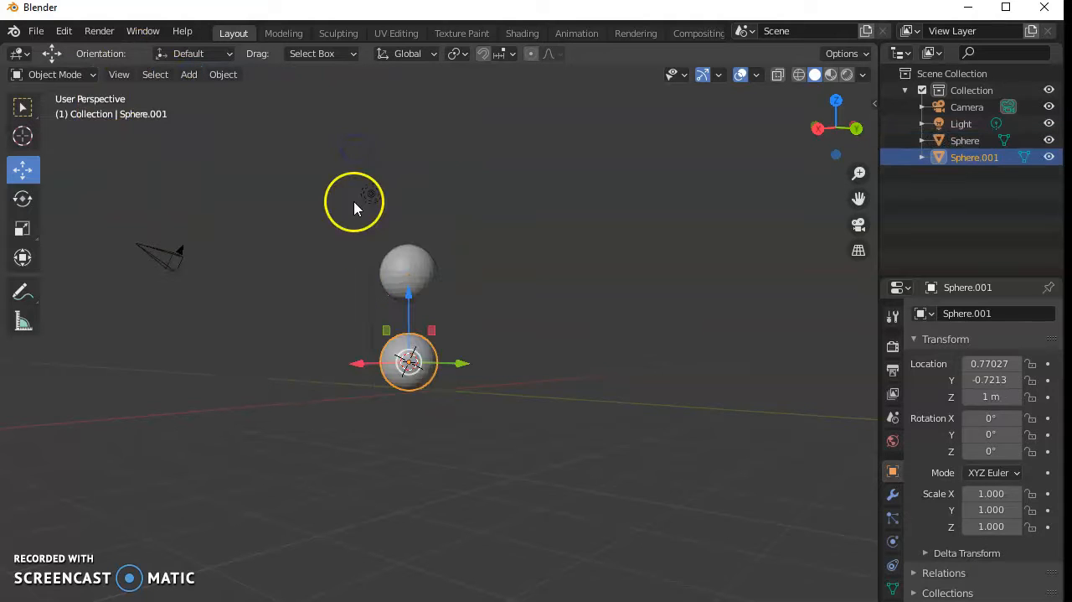
drag(409, 310, 409, 274)
- Add a third UV sphere as the base and scale it up uniformly to about 1.67
click(189, 76)
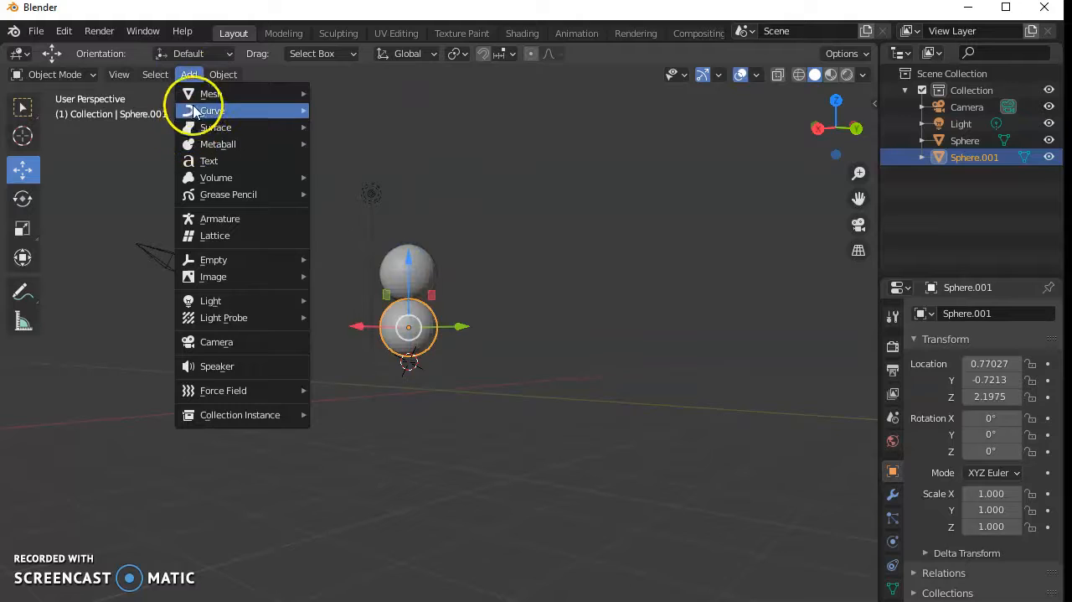
mouse_move(192, 92)
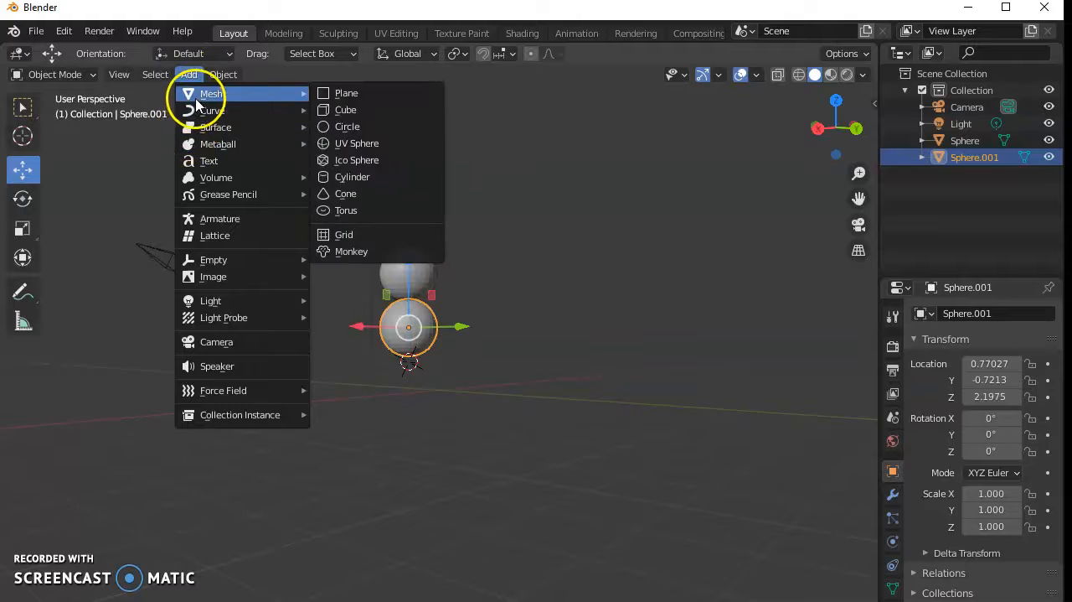
click(353, 144)
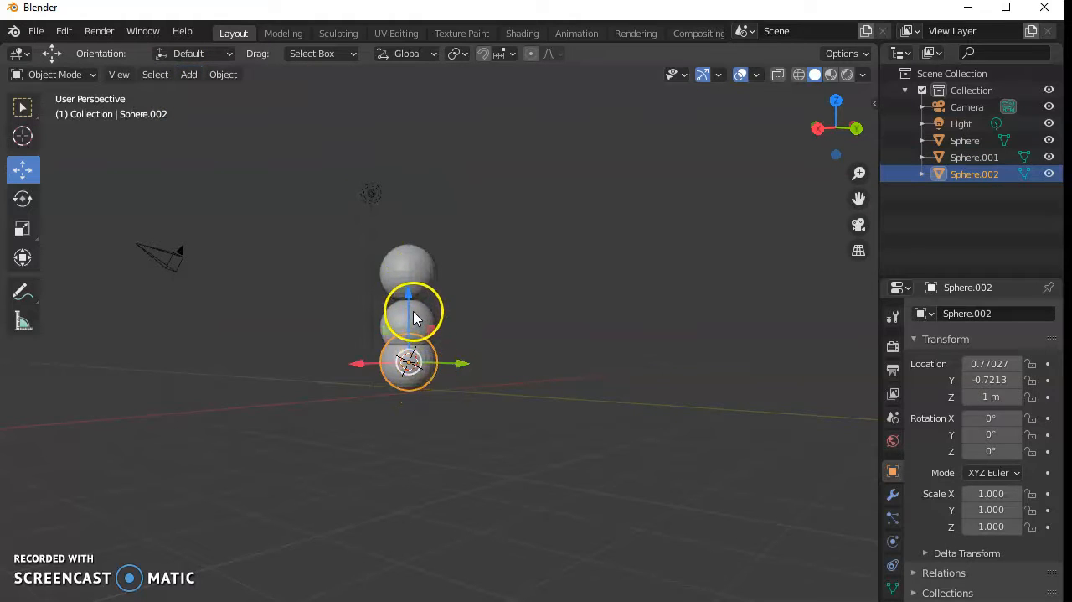
click(24, 228)
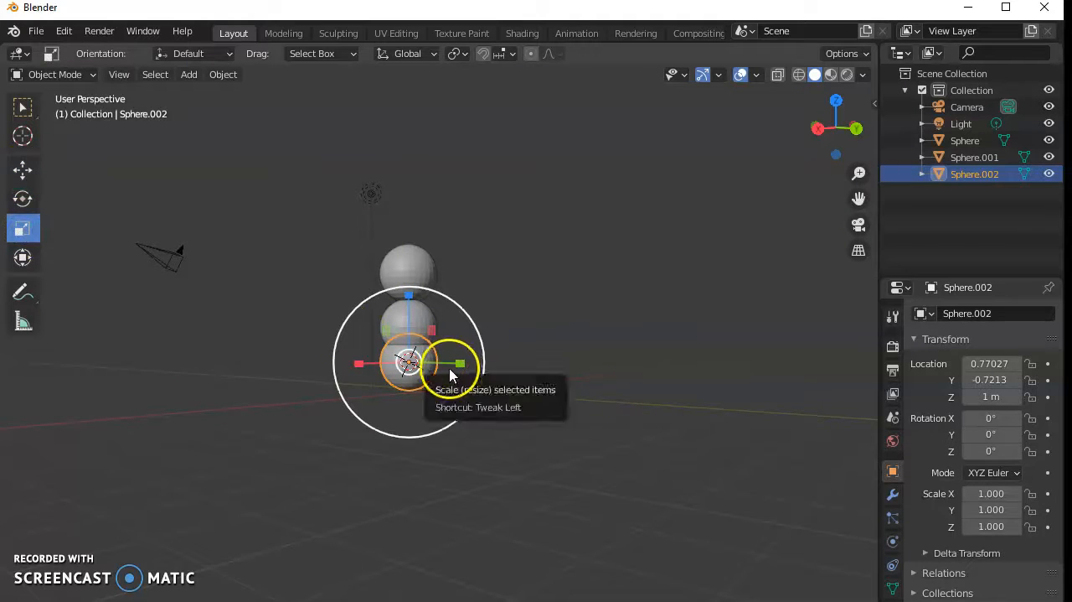
drag(482, 343, 538, 338)
right_click(420, 317)
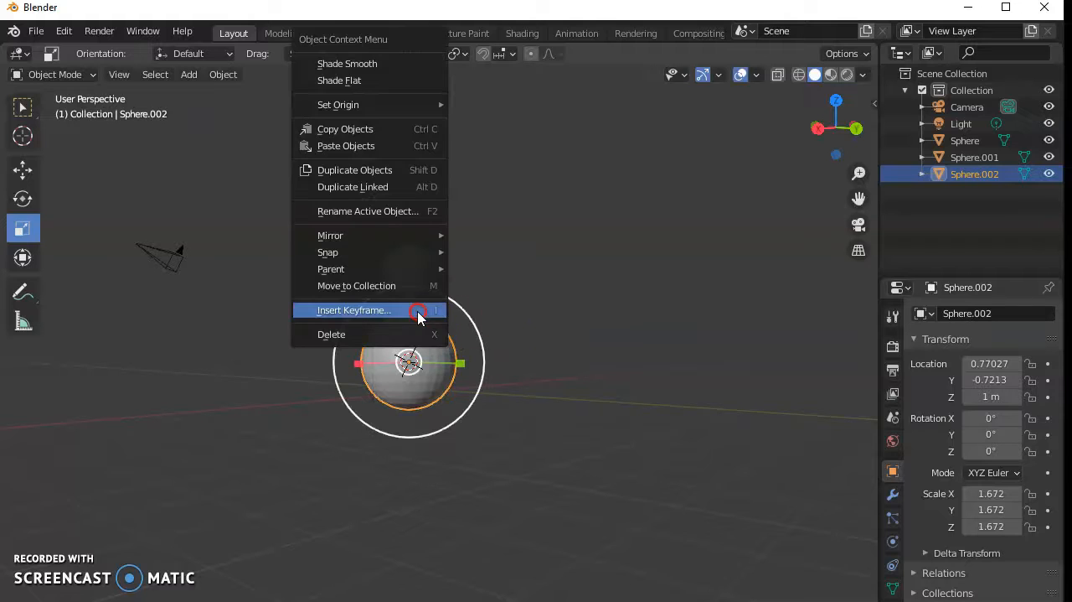
click(526, 321)
- Scale the middle sphere uniformly to about 1.35 and the top sphere to about 0.85
click(433, 318)
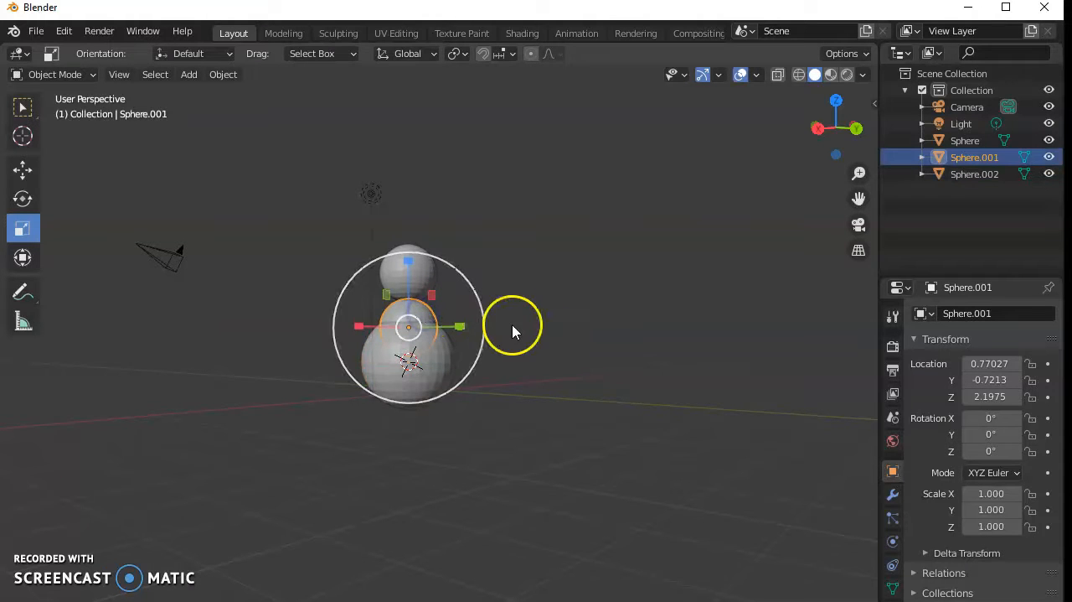
drag(482, 310, 513, 307)
click(419, 268)
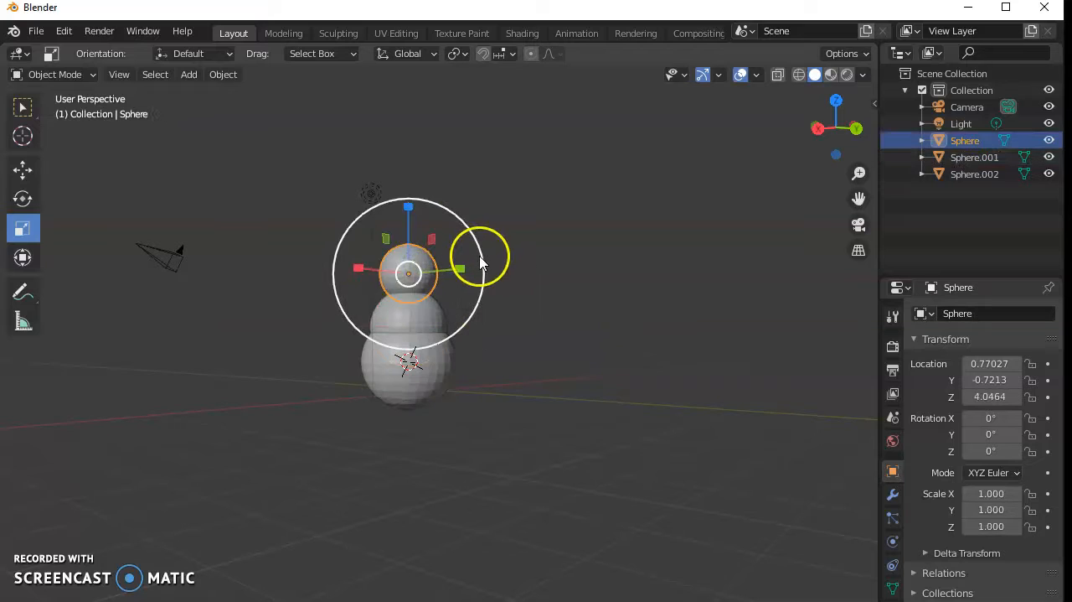
drag(478, 256, 468, 258)
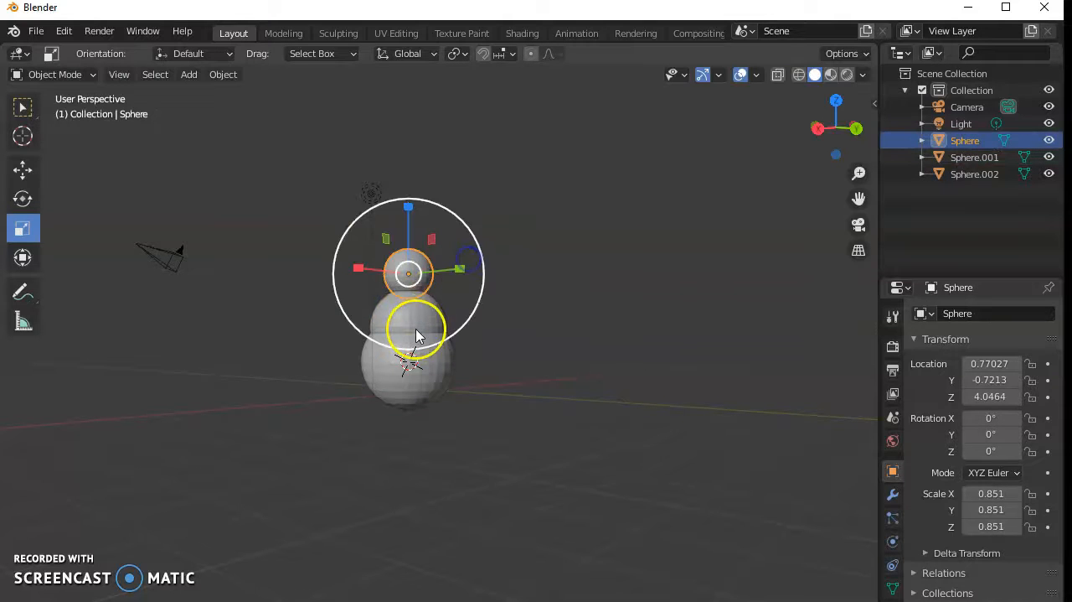
- Raise the middle sphere along Z to about 2.46 m
click(412, 322)
click(23, 170)
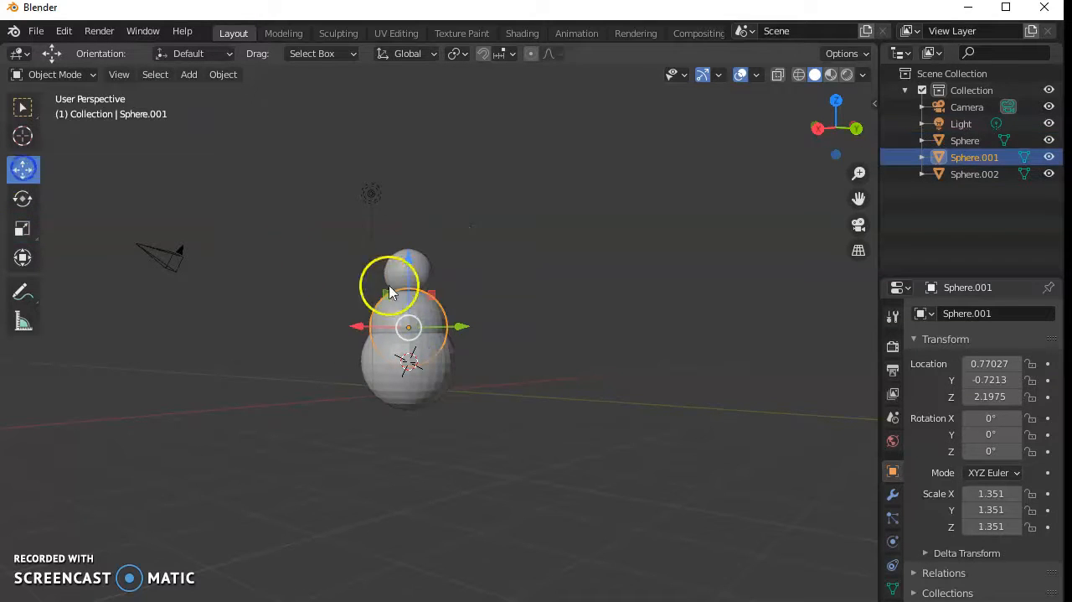
drag(406, 268, 407, 250)
scroll(460, 413, up, 4)
middle_drag(530, 255, 359, 268)
scroll(370, 266, down, 4)
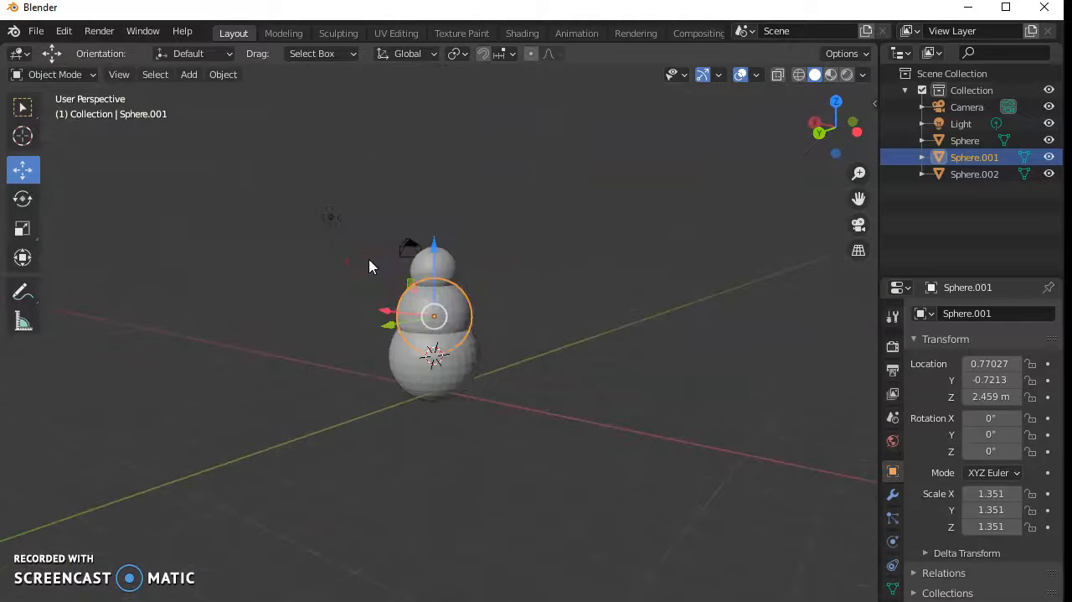
- Raise the middle sphere slightly along Z and the top sphere to about 4.62 m so the three spheres stack evenly
click(436, 266)
drag(431, 196, 434, 192)
click(433, 307)
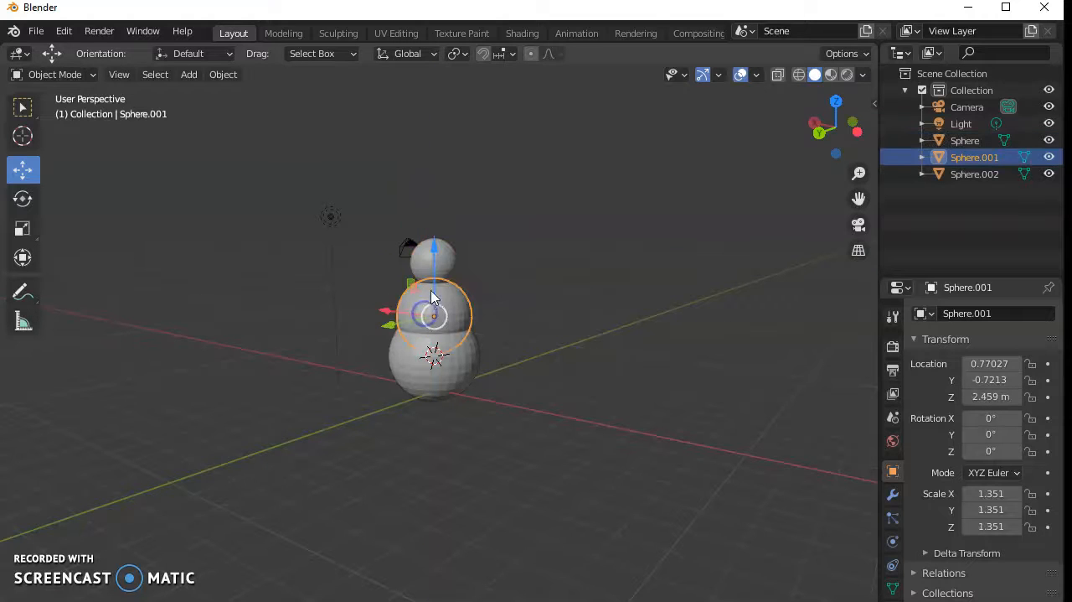
drag(434, 246, 434, 240)
click(435, 252)
drag(438, 192, 436, 181)
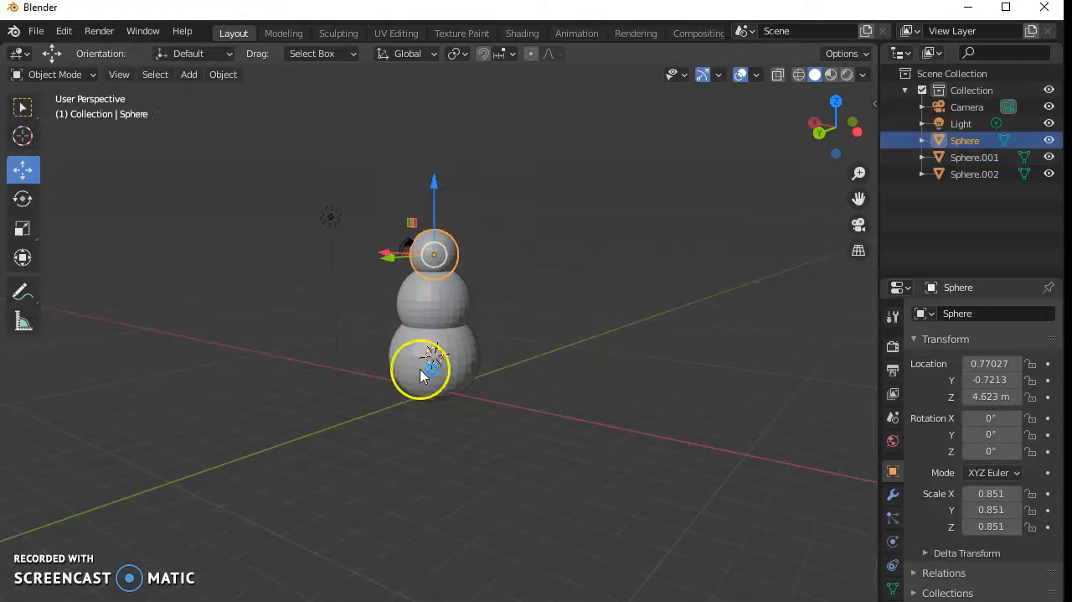
- Scale the bottom sphere up uniformly to about 1.85
click(434, 369)
click(23, 228)
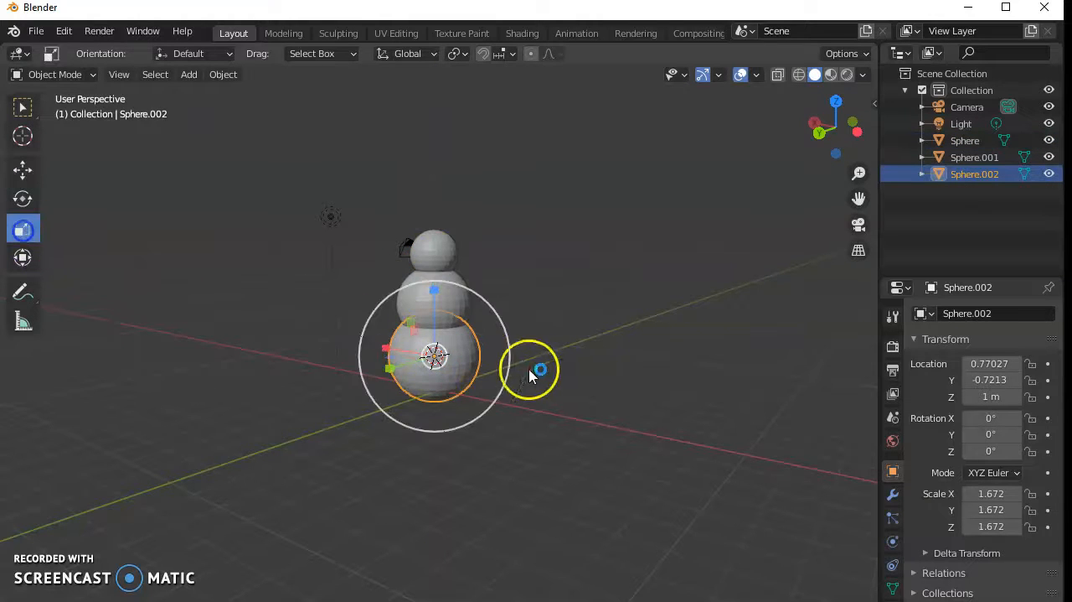
drag(359, 365, 349, 367)
middle_drag(308, 350, 259, 304)
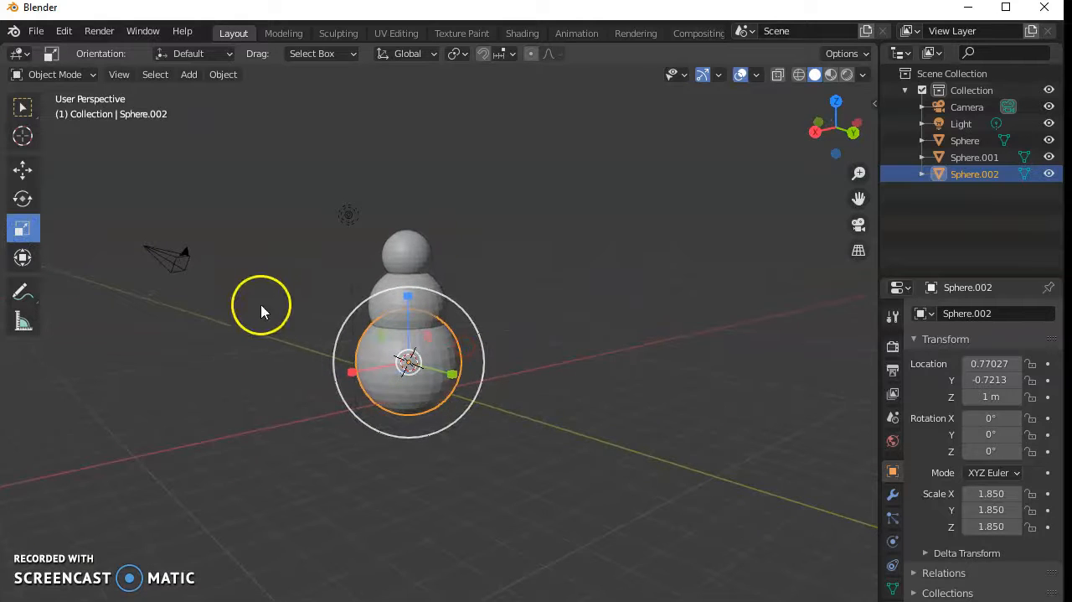
- Add a cylinder and move it along the Y axis to about 4.26 m, beside the stacked spheres
click(189, 75)
mouse_move(209, 93)
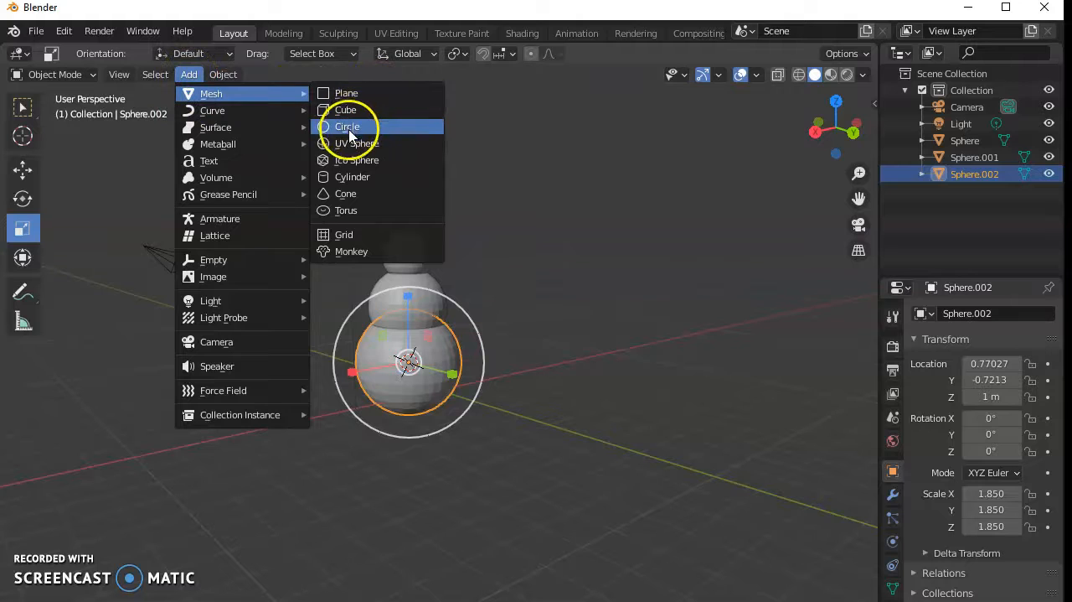
click(354, 178)
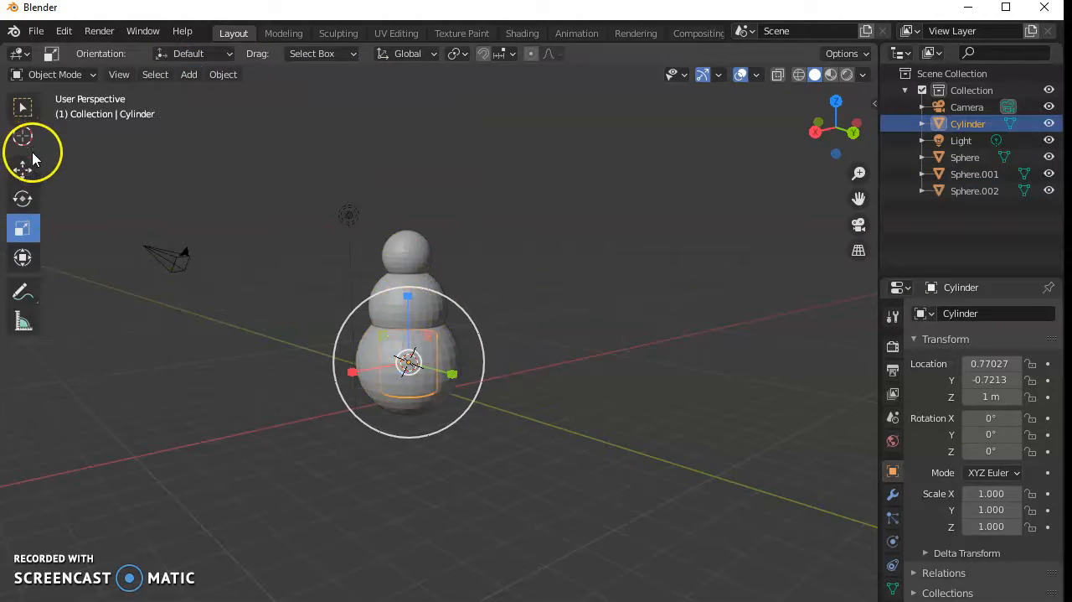
click(25, 142)
click(22, 169)
drag(455, 374, 569, 423)
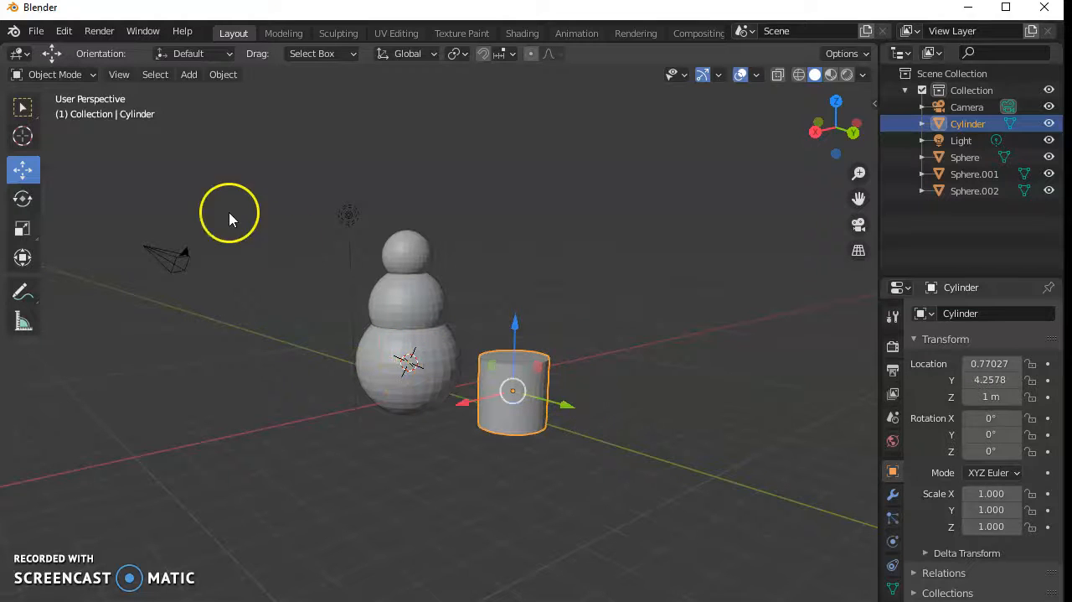
- Shrink the cylinder uniformly to about 0.160 and stretch it along Z to a scale of about 1.734
click(20, 223)
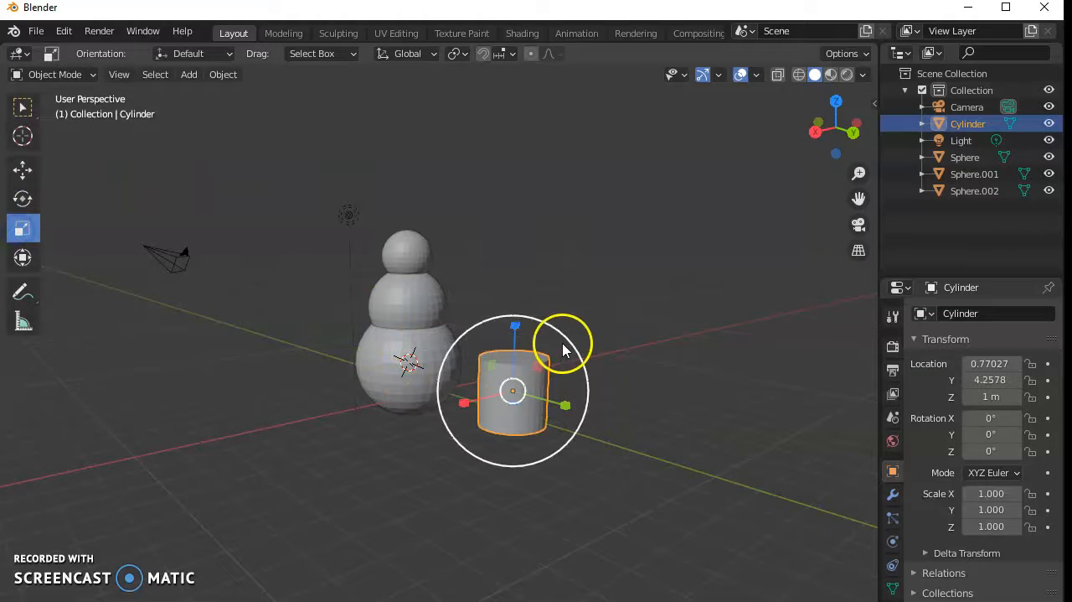
drag(561, 323, 536, 379)
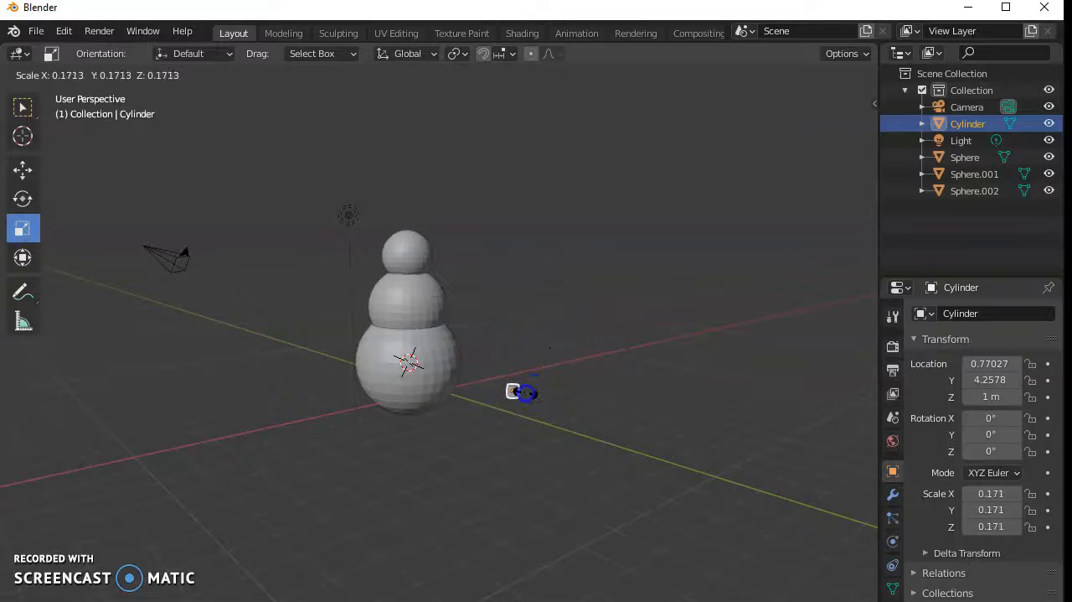
drag(525, 394, 526, 397)
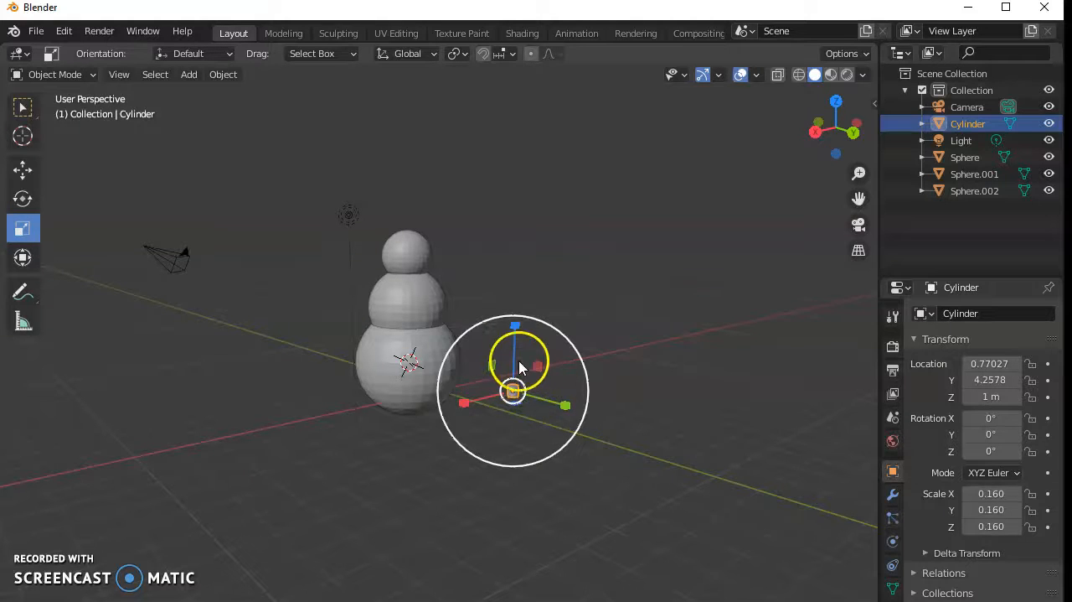
drag(515, 331, 514, 295)
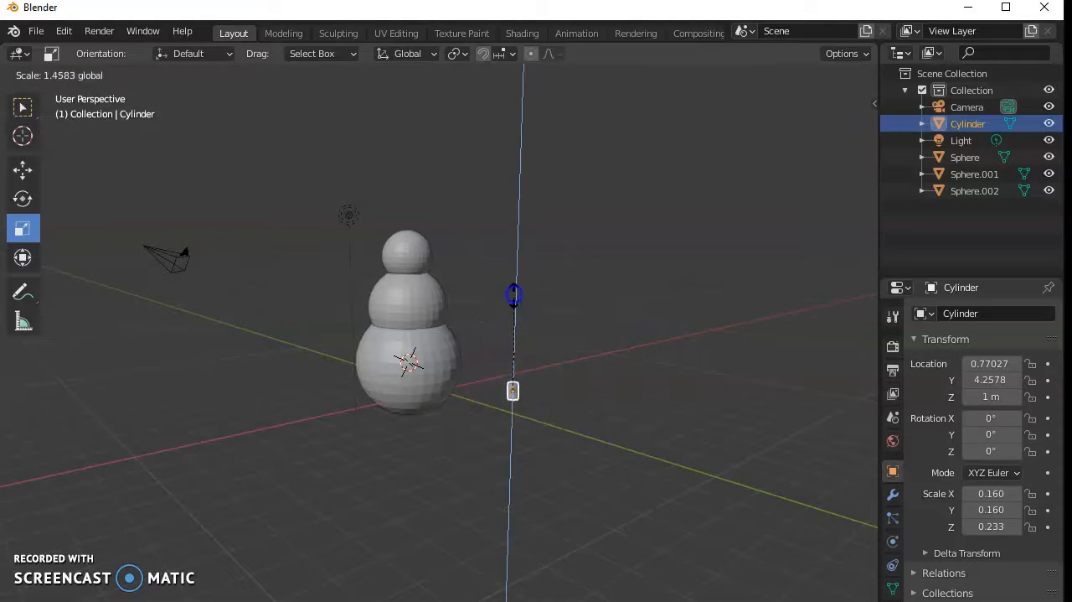
drag(533, 65, 533, 65)
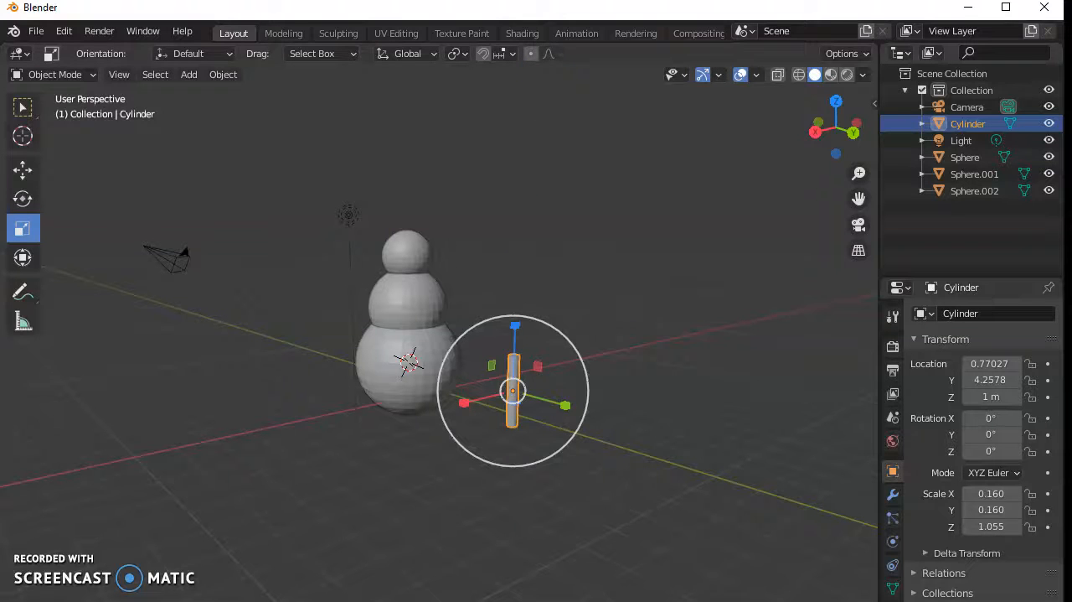
drag(515, 325, 522, 211)
- Move the thin cylinder beside the middle sphere, at about X 0.46, Y 1.43, Z 2.28 m
middle_drag(620, 430, 598, 390)
drag(560, 325, 561, 364)
middle_drag(339, 416, 391, 395)
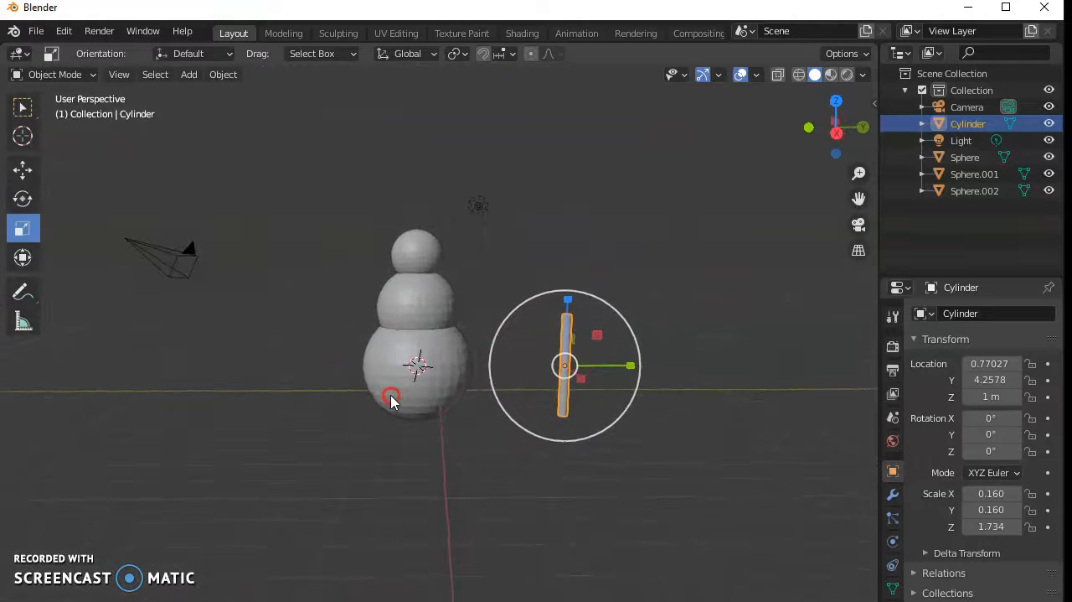
click(22, 170)
drag(563, 362, 477, 320)
- Tilt the thin cylinder like an arm, with rotation of about 54.9° X, -5.88° Y and 9.68° Z
click(22, 198)
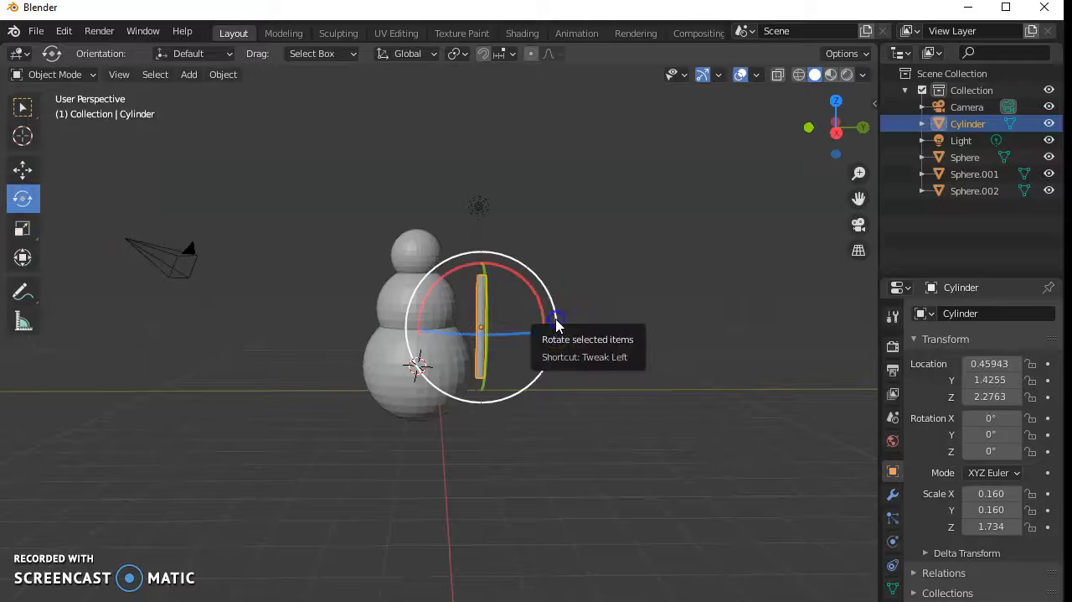
drag(557, 323, 547, 271)
drag(525, 235, 525, 236)
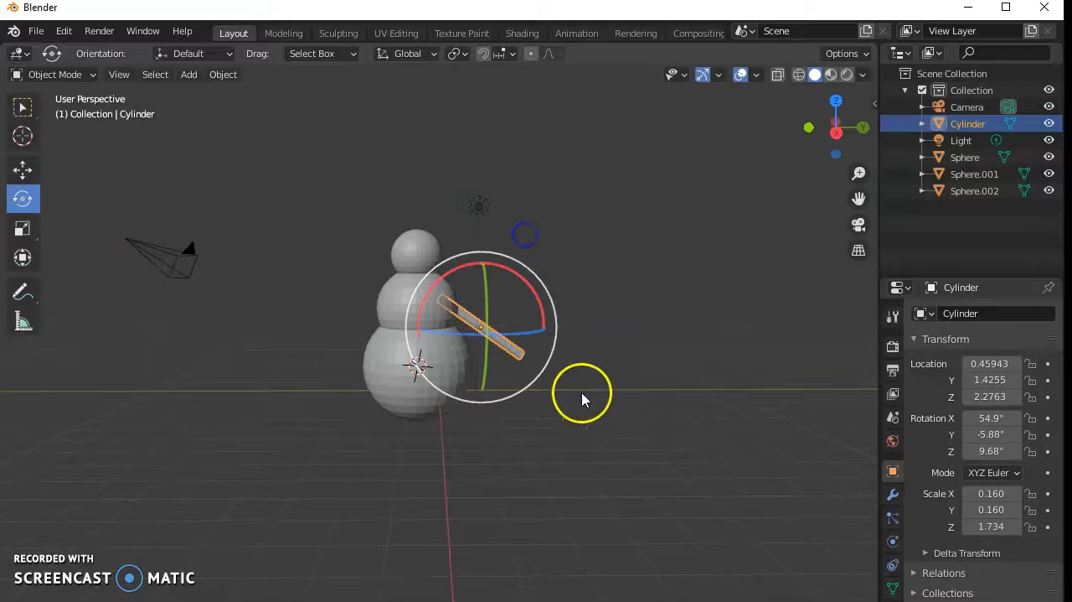
- Adjust the arm's position along the X axis to about 0.48 m so it lines up with the middle sphere
middle_drag(675, 306, 662, 362)
click(22, 171)
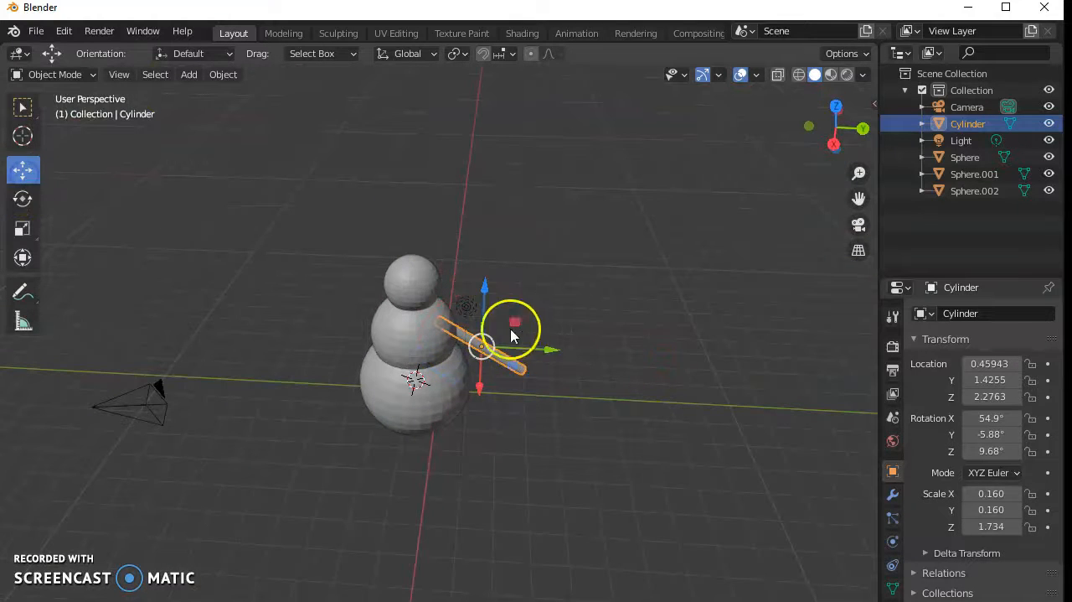
middle_drag(557, 467, 492, 366)
drag(479, 360, 488, 332)
middle_drag(661, 400, 564, 505)
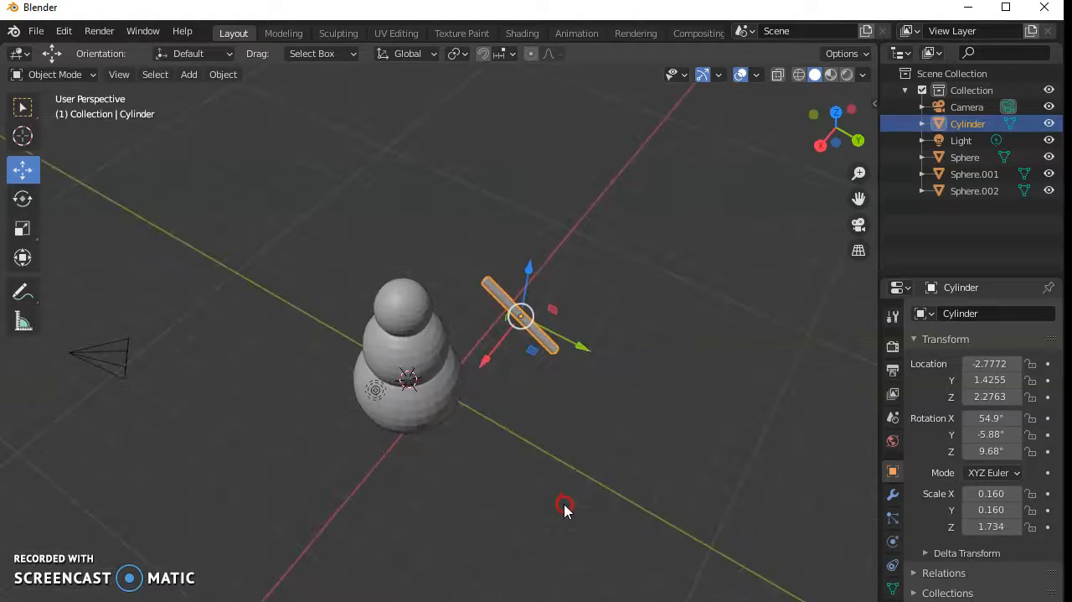
drag(481, 360, 436, 433)
- Duplicate the arm and place the copy on the opposite side of the snowman, at about Y -3.54, Z 2.97 m
middle_drag(438, 488, 506, 348)
right_click(506, 348)
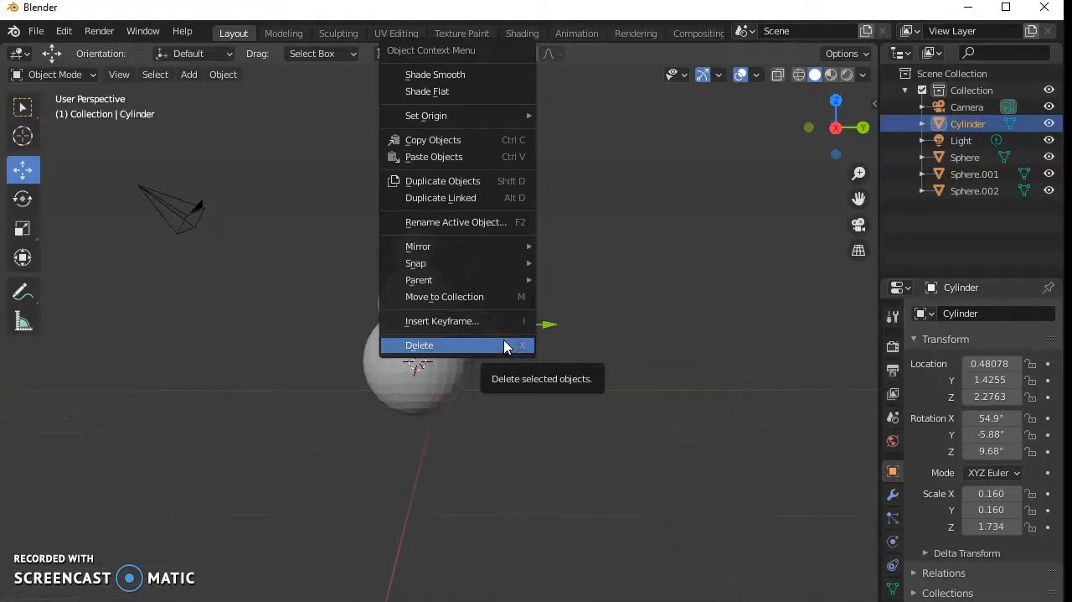
click(440, 180)
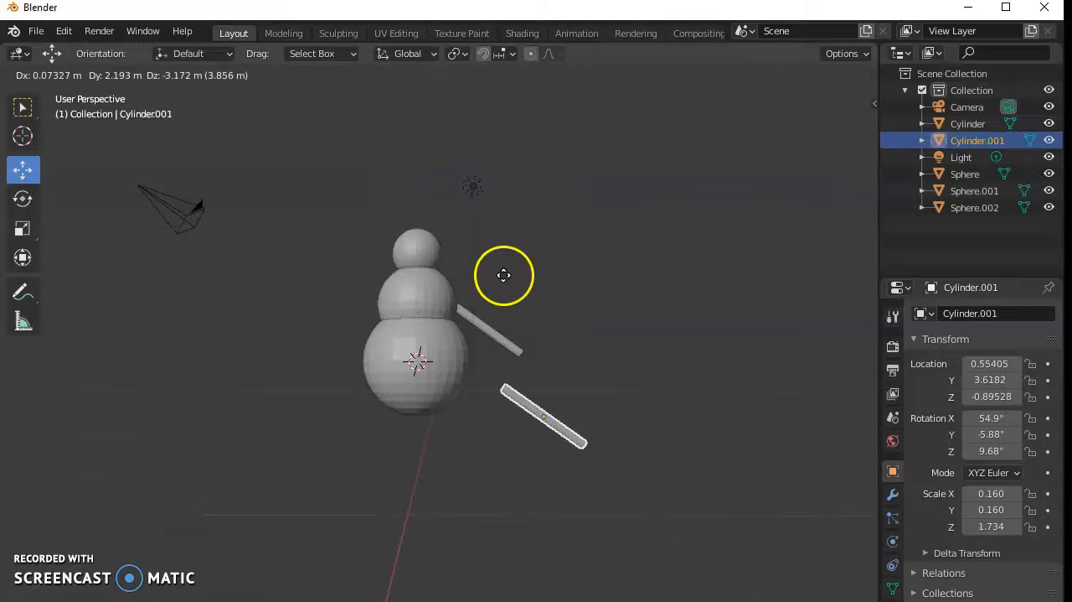
click(296, 164)
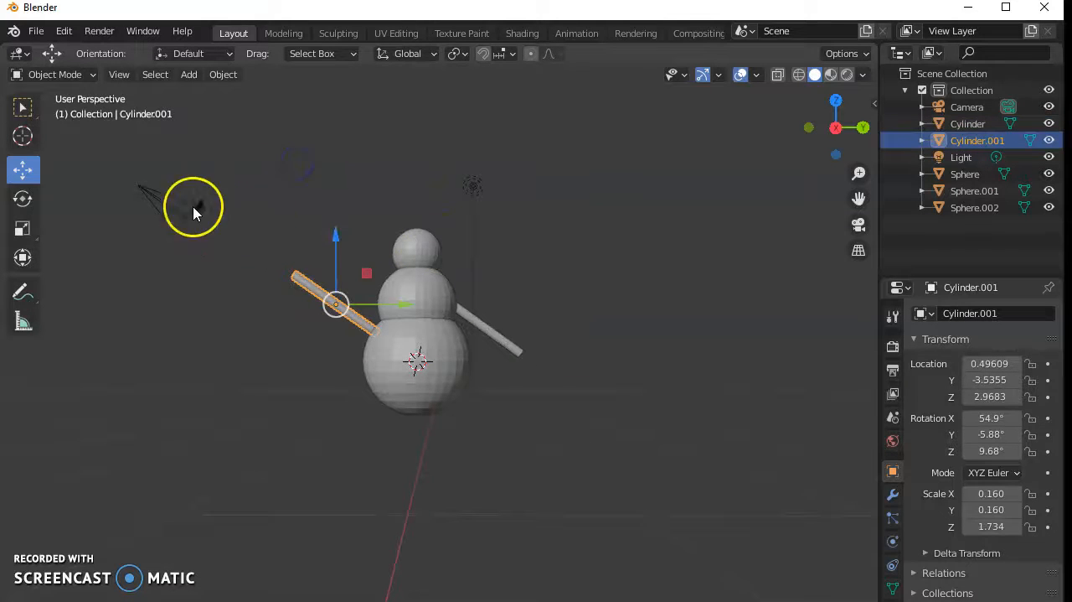
- Rotate the duplicated arm to about 107°, -11.5°, 2.84° and move it into the middle sphere at about X 0.79, Y -3.14 m
click(22, 199)
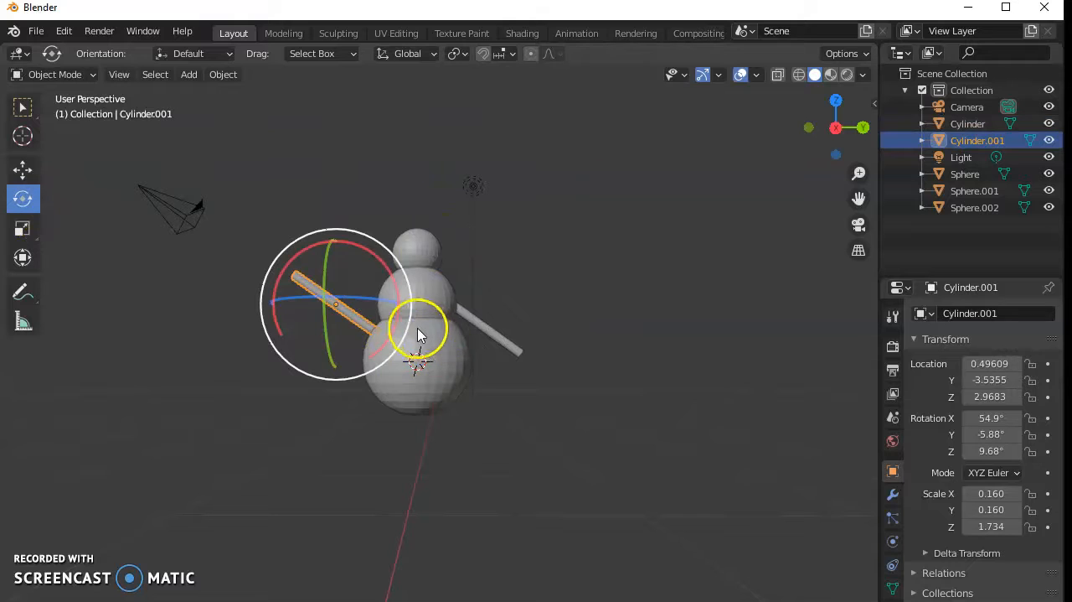
drag(410, 327, 415, 239)
middle_drag(407, 360, 413, 423)
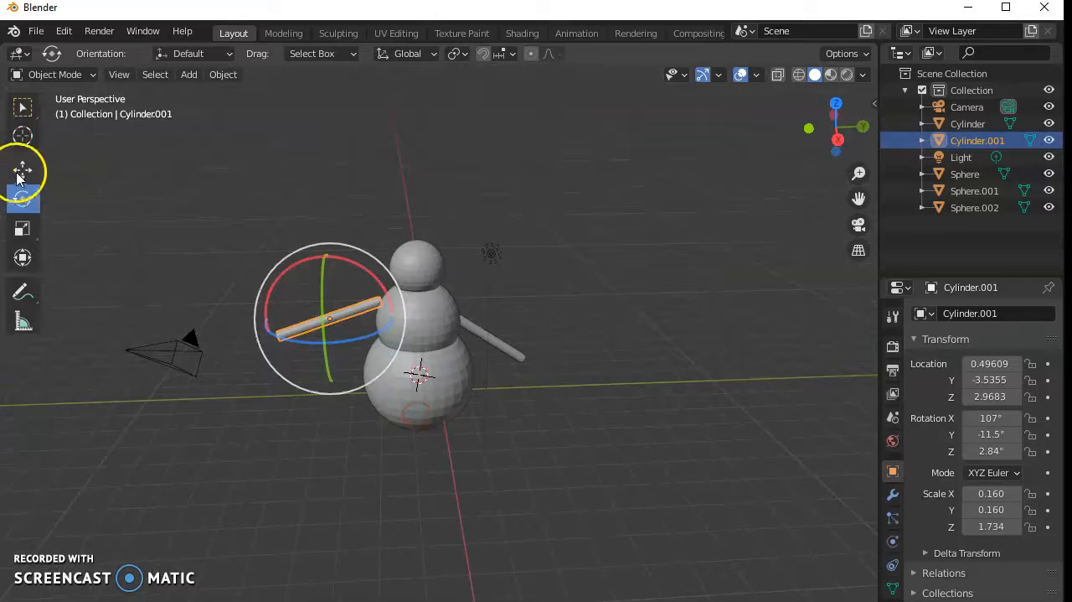
click(22, 170)
drag(396, 324, 411, 319)
middle_drag(460, 209, 394, 352)
drag(311, 383, 311, 455)
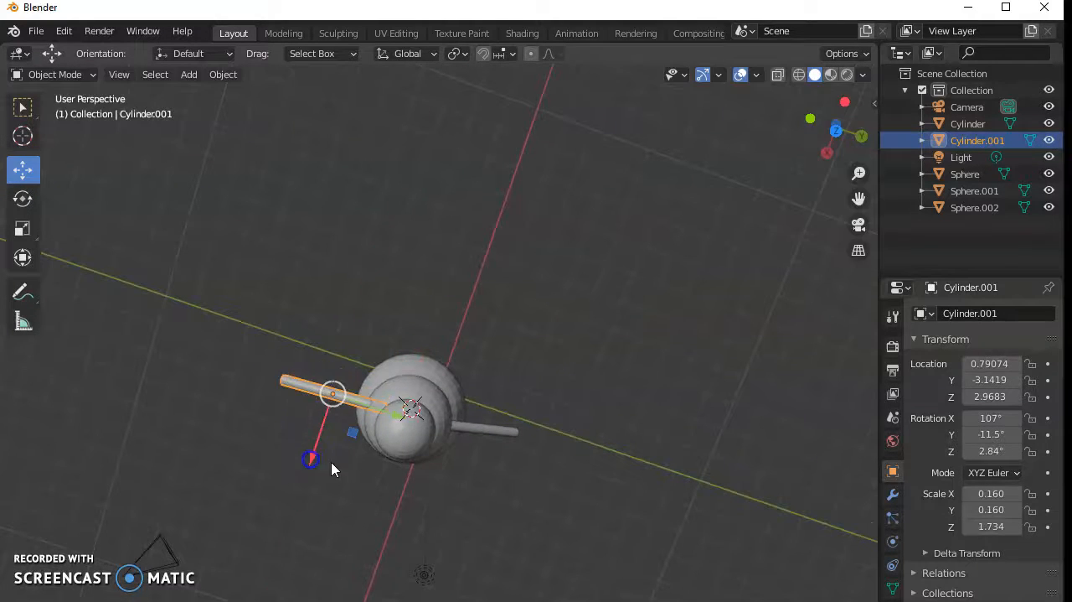
- Lower the duplicated arm along Z to about 2.72 m
middle_drag(460, 536, 409, 360)
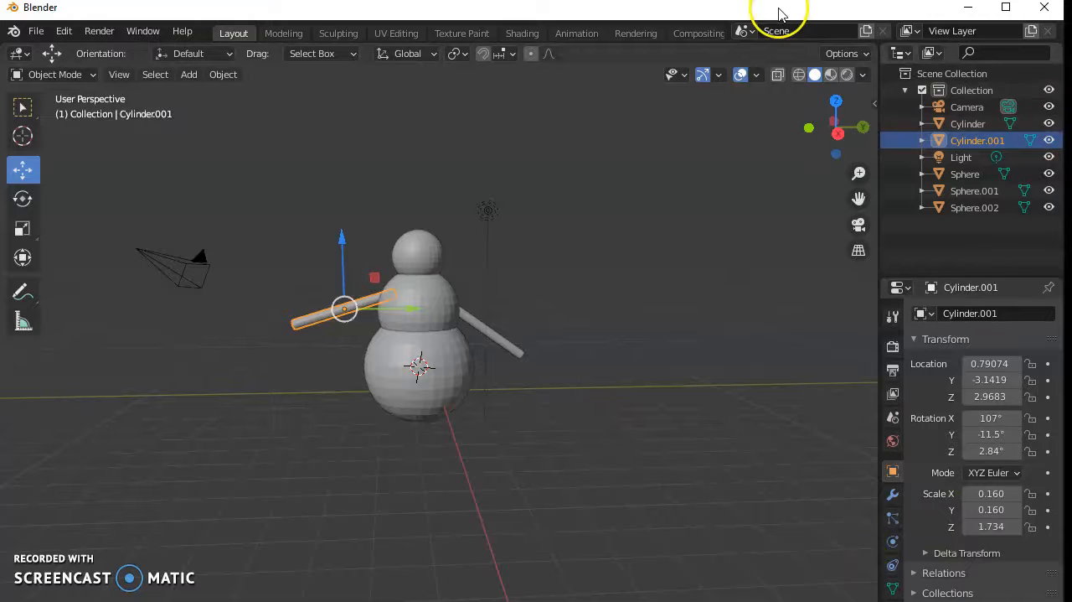
drag(772, 12, 773, 0)
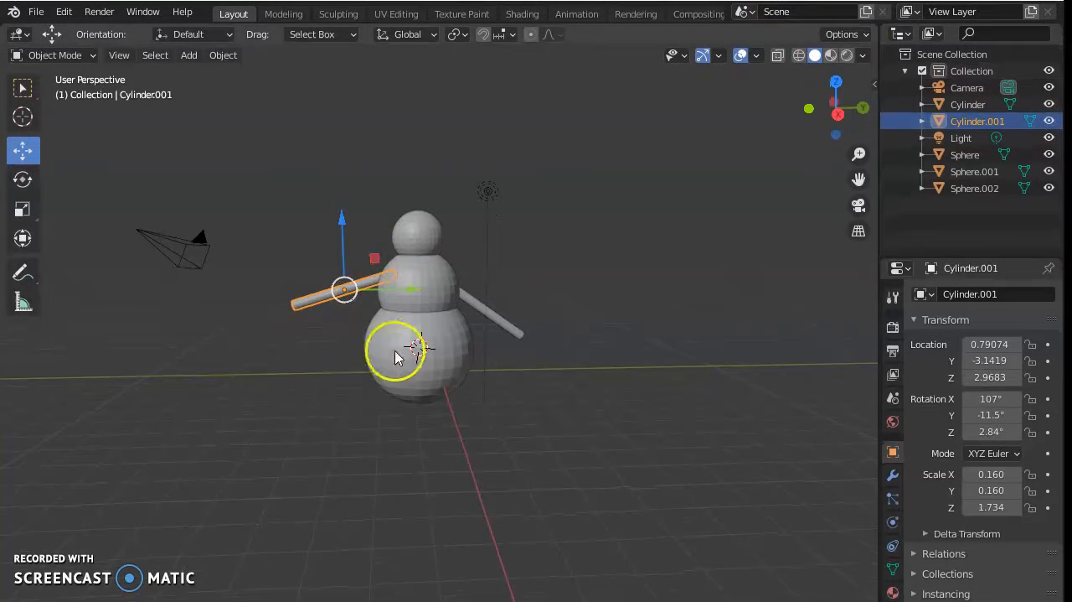
right_click(501, 328)
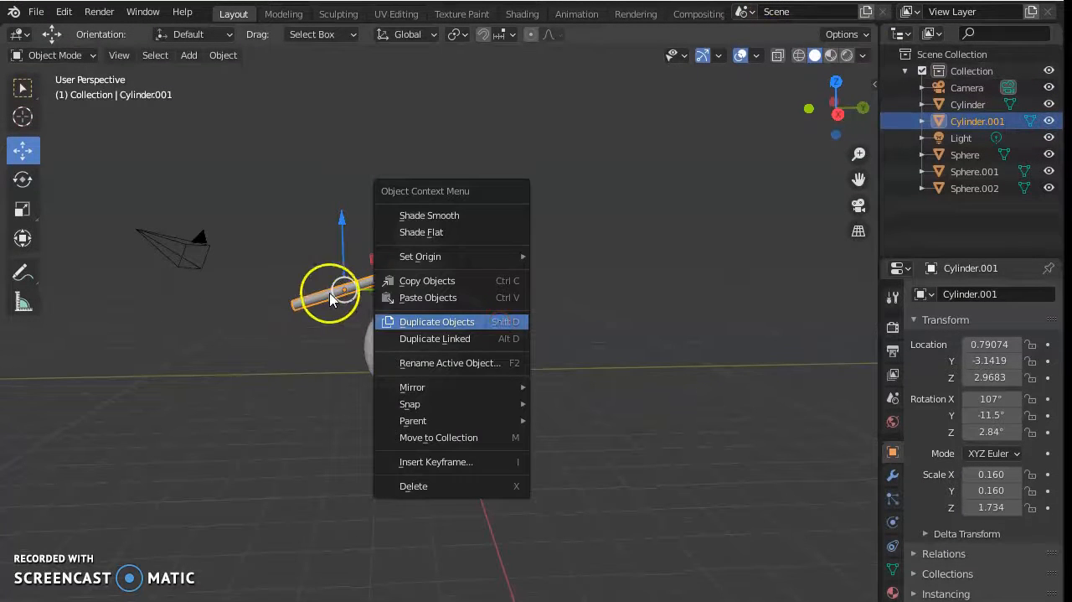
drag(343, 222, 344, 229)
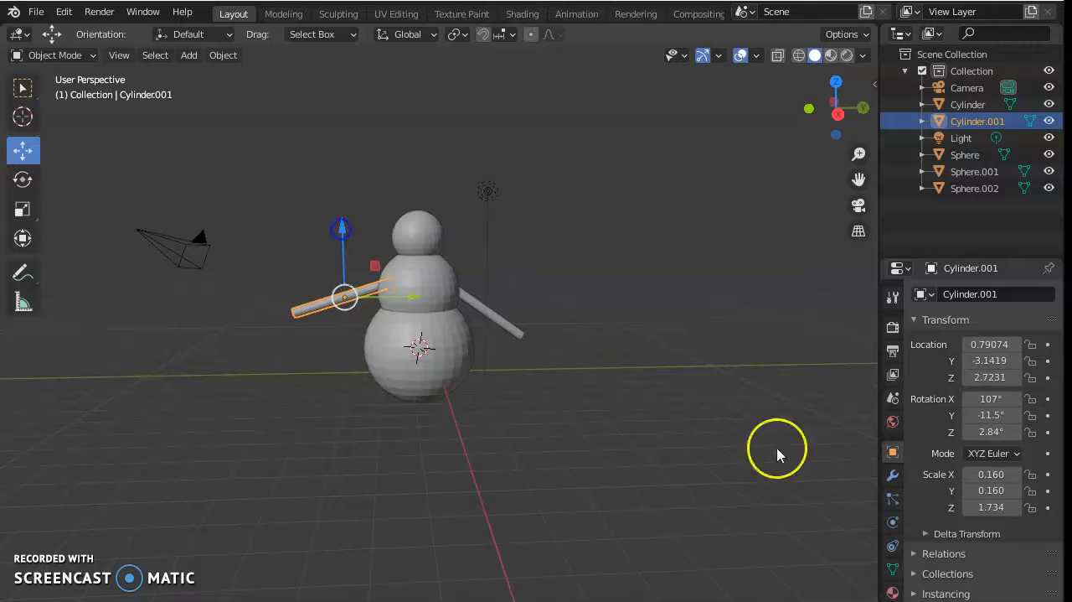
- Add a new material to the duplicated arm and set its base color to an orange-brown
click(893, 593)
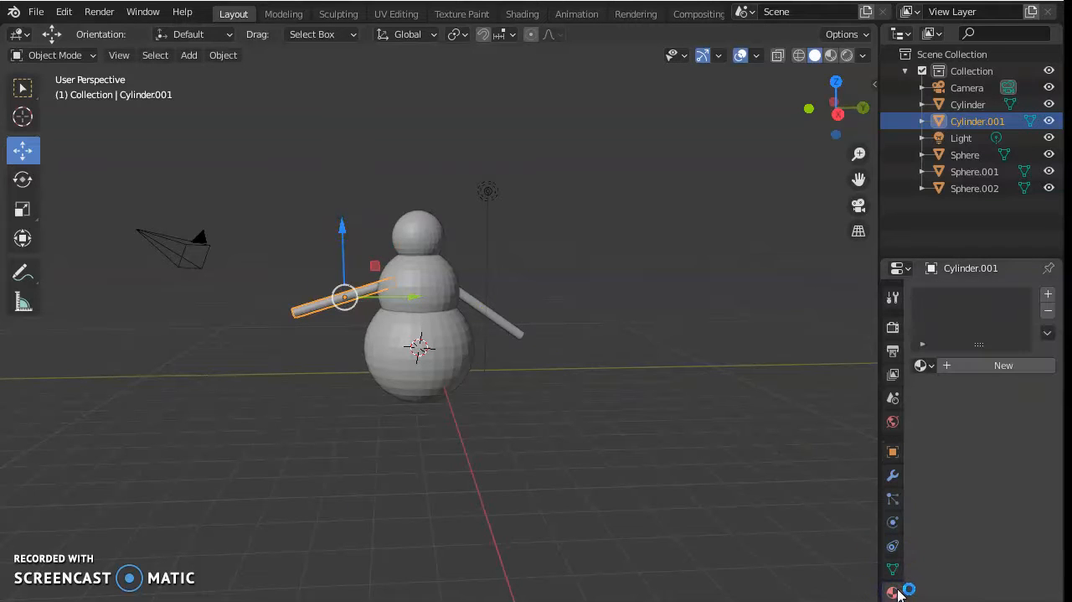
click(997, 369)
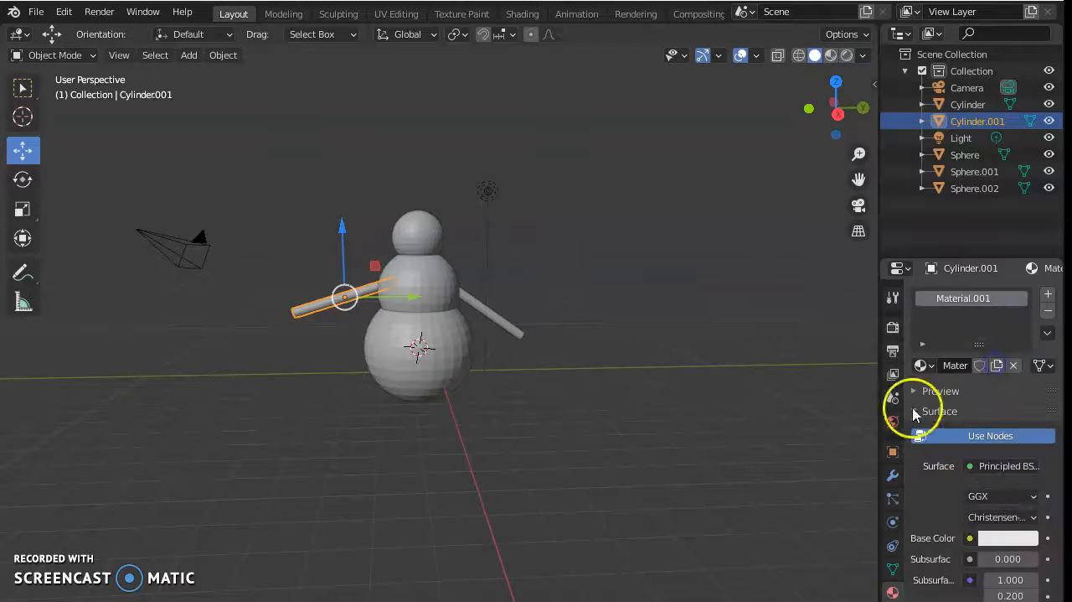
click(1001, 540)
drag(952, 362, 938, 400)
drag(1024, 308, 1025, 349)
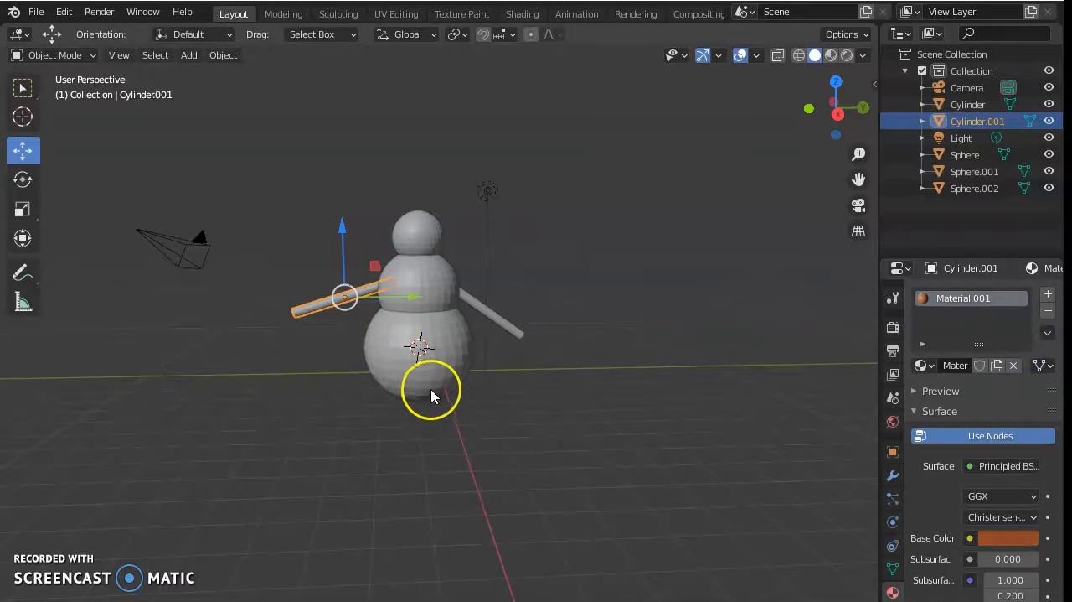
- Switch the viewport shading to Material Preview with the duplicated arm selected
click(381, 339)
click(350, 300)
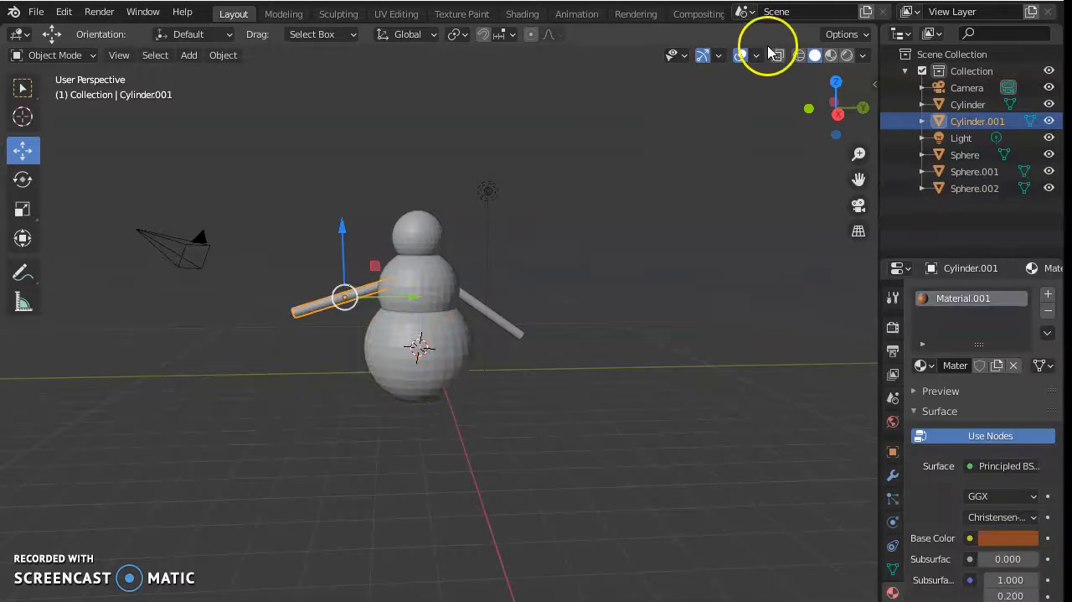
click(830, 55)
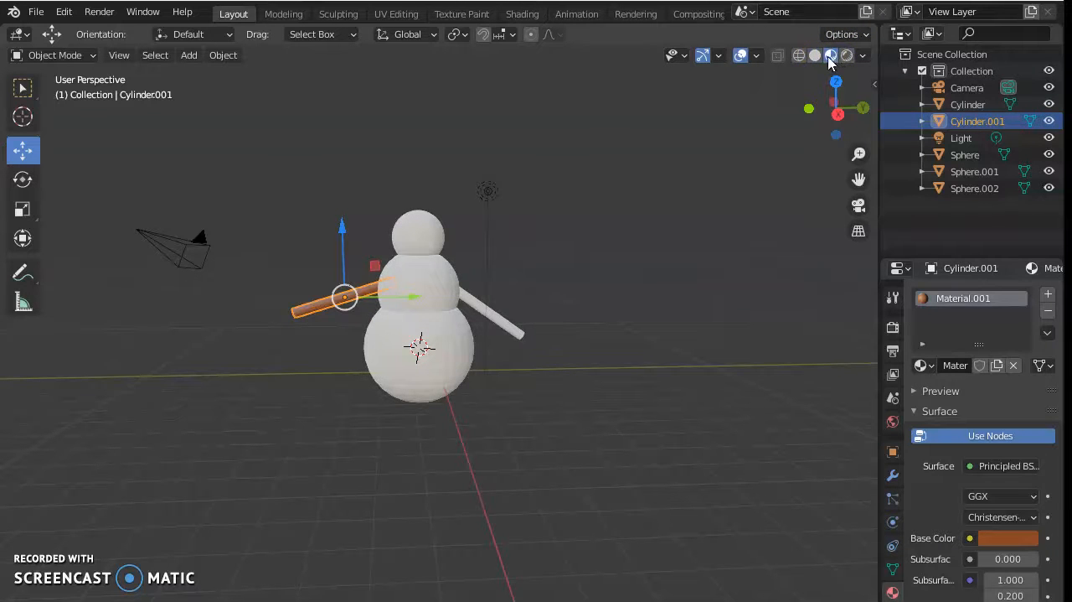
click(827, 59)
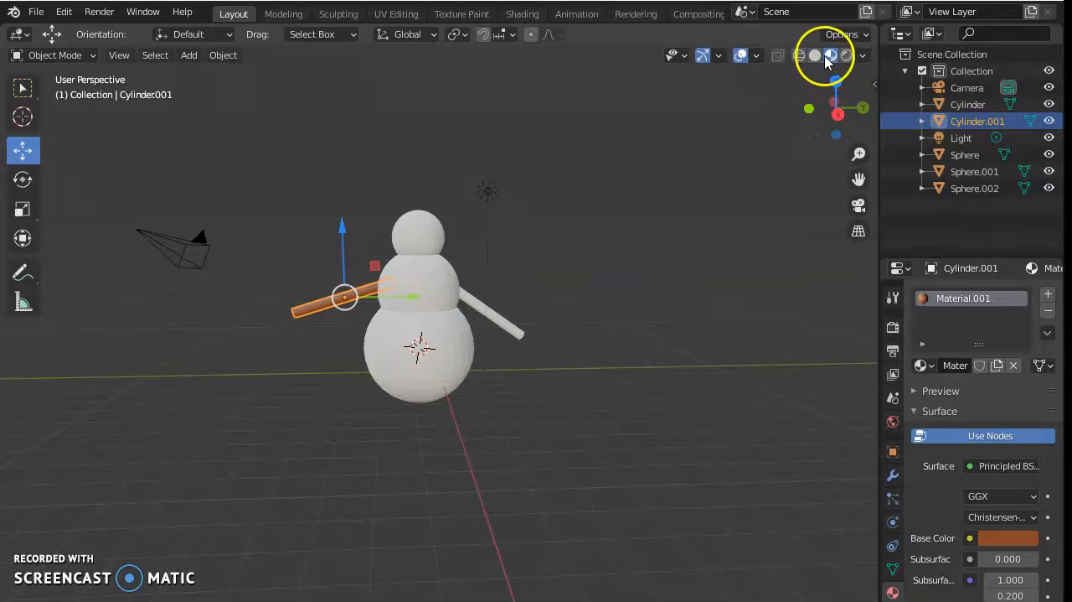
- Assign the existing orange-brown material, Material.001, to the original arm
right_click(497, 326)
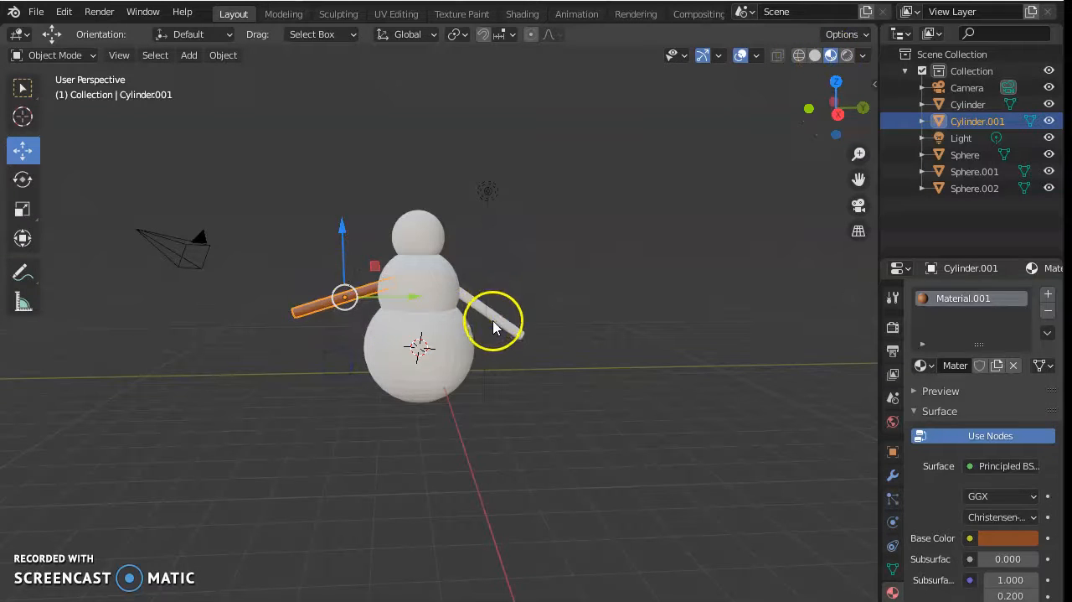
click(499, 336)
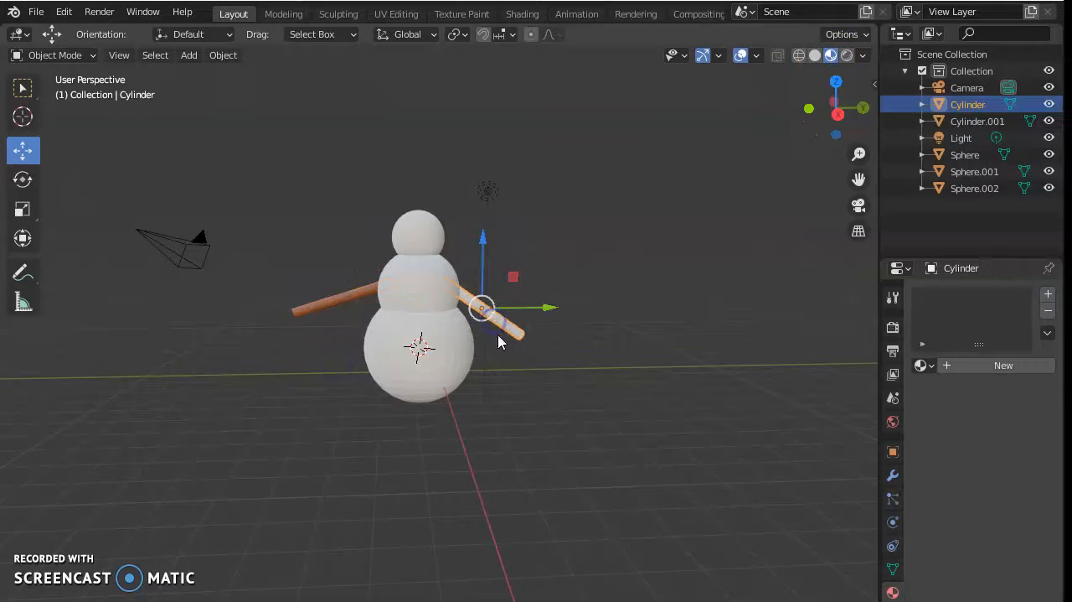
click(924, 366)
click(775, 408)
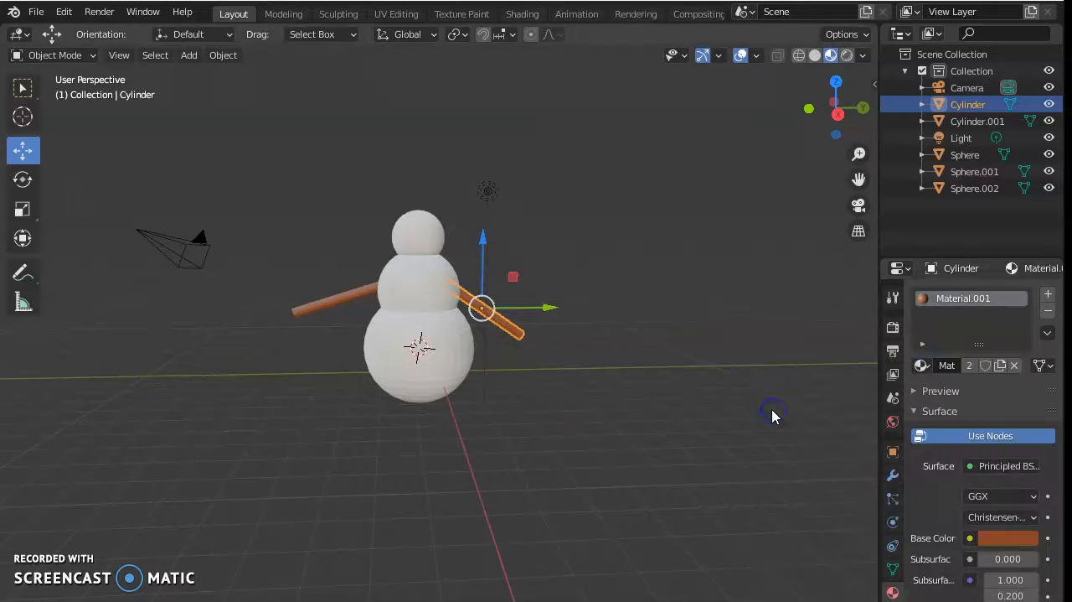
middle_drag(631, 402, 613, 379)
drag(486, 240, 558, 273)
mouse_move(622, 280)
middle_down()
mouse_move(631, 325)
mouse_move(615, 382)
mouse_move(629, 259)
mouse_move(629, 281)
middle_up()
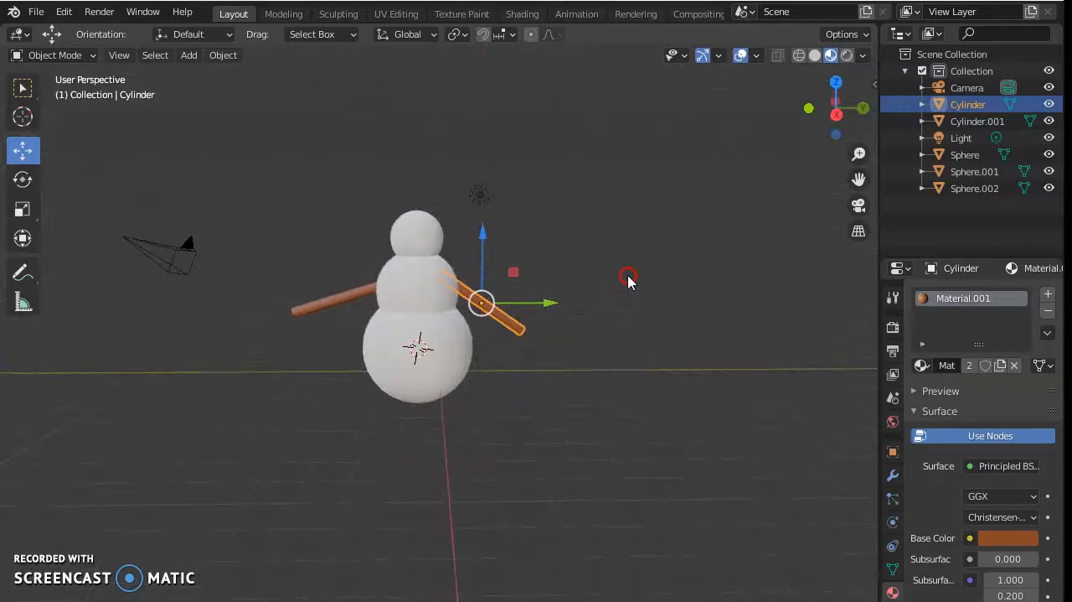